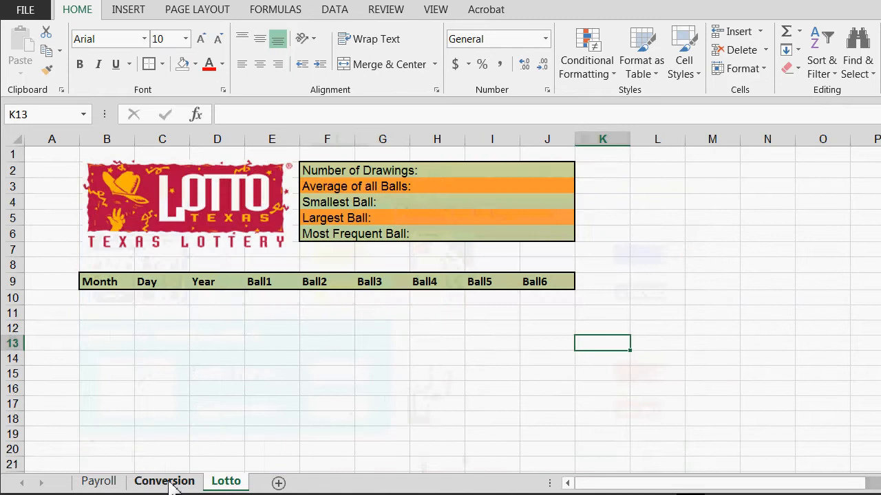
- Look over the Conversion and Lotto worksheets, and bring up the Payroll worksheet
click(167, 482)
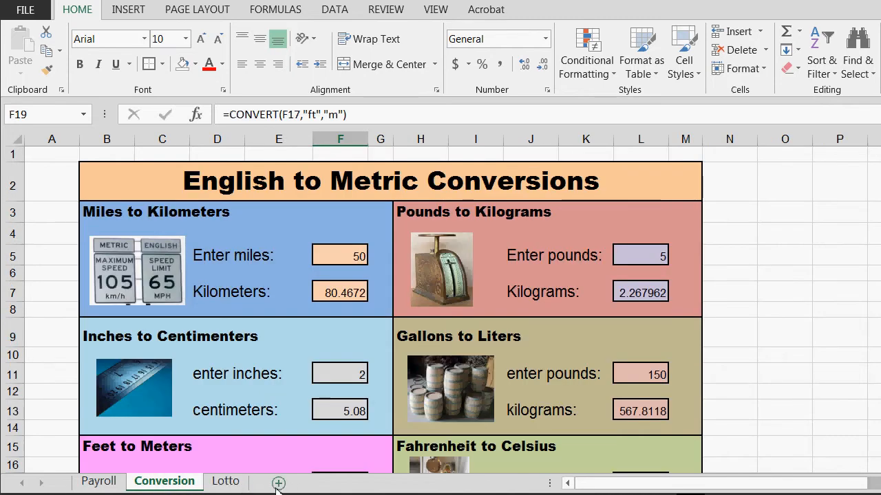
click(225, 481)
click(184, 485)
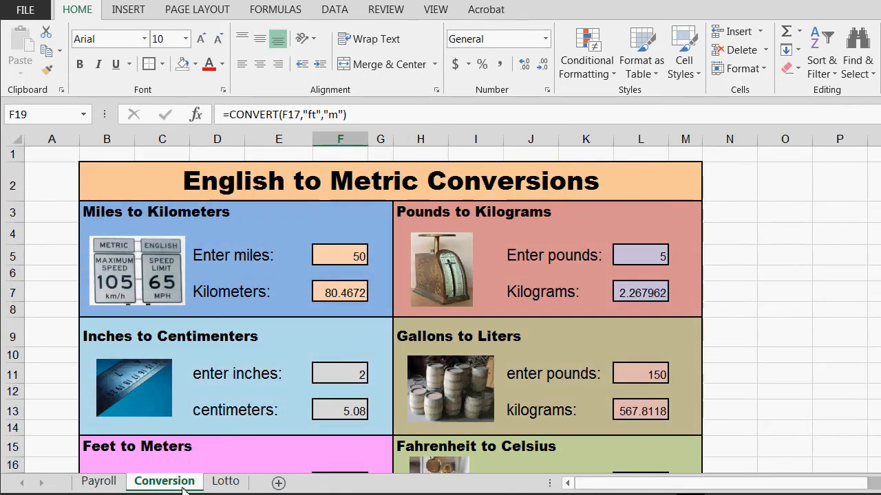
click(97, 482)
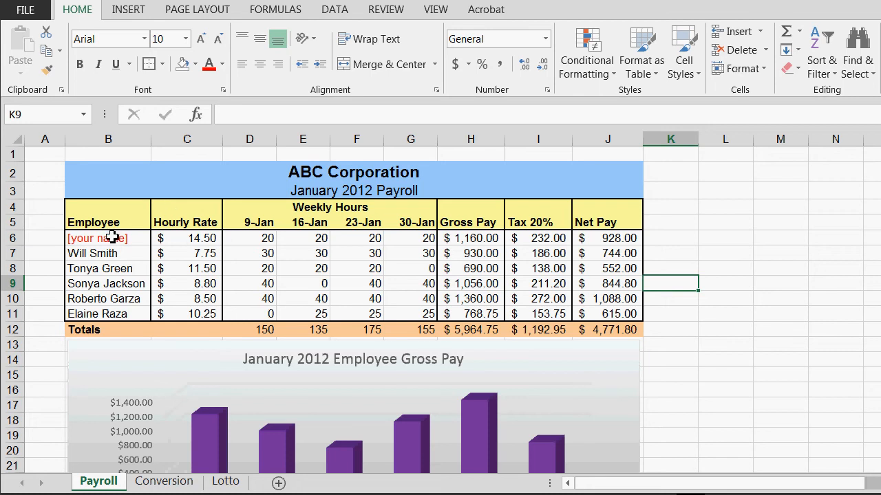
- Examine the merged title rows holding the company name and "January 2012 Payroll" above the payroll table
click(296, 267)
click(233, 189)
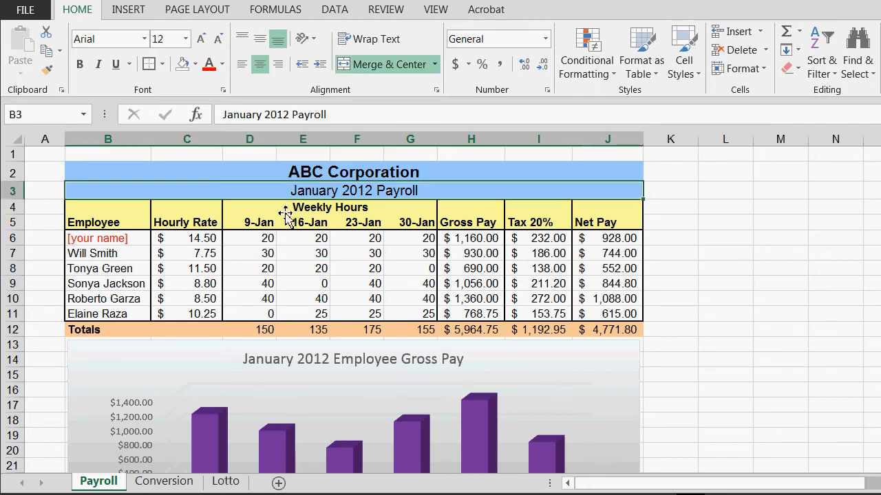
click(261, 171)
click(296, 191)
click(296, 172)
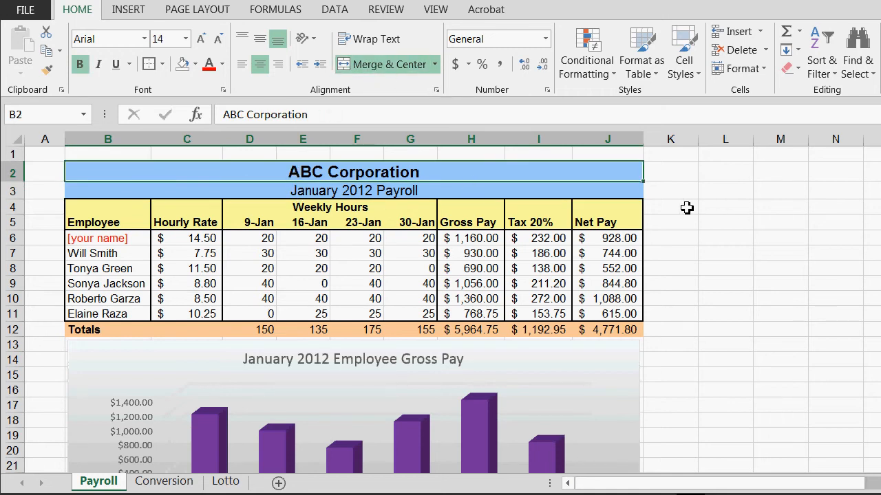
- Try Merge & Center on cells K4:N4 with the sample text "asdfasdfasdf", discard the text and undo the merge
drag(687, 207, 821, 212)
click(388, 66)
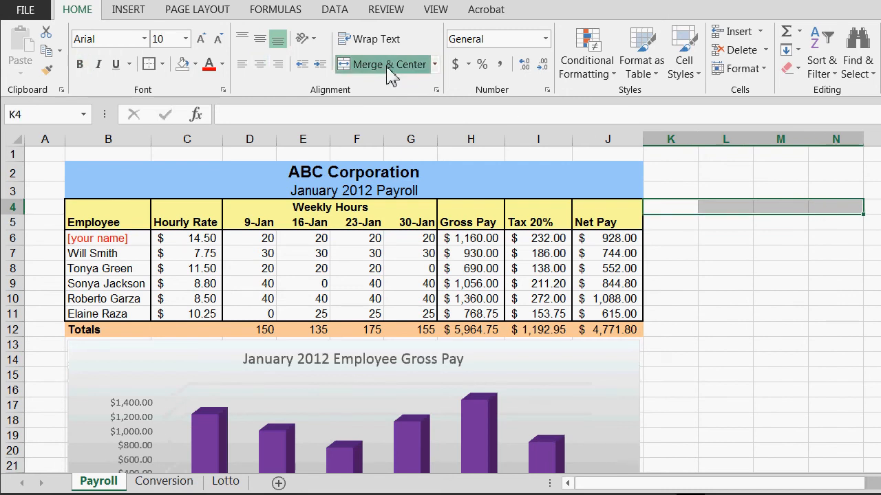
click(767, 248)
click(757, 209)
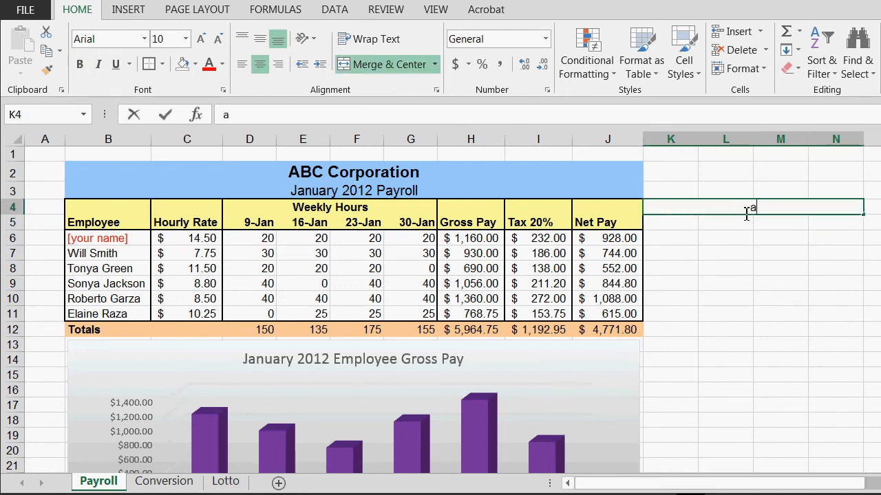
text(asdfasdfasdf)
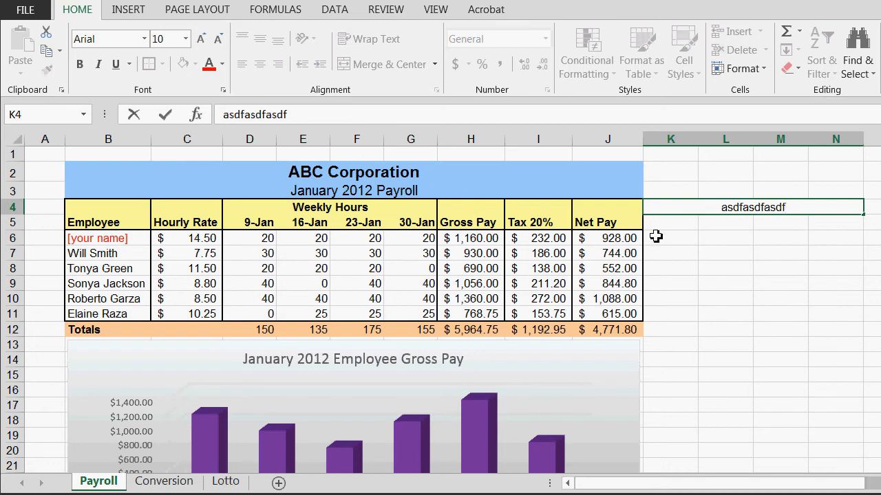
key(Escape)
key(ctrl+z)
click(744, 265)
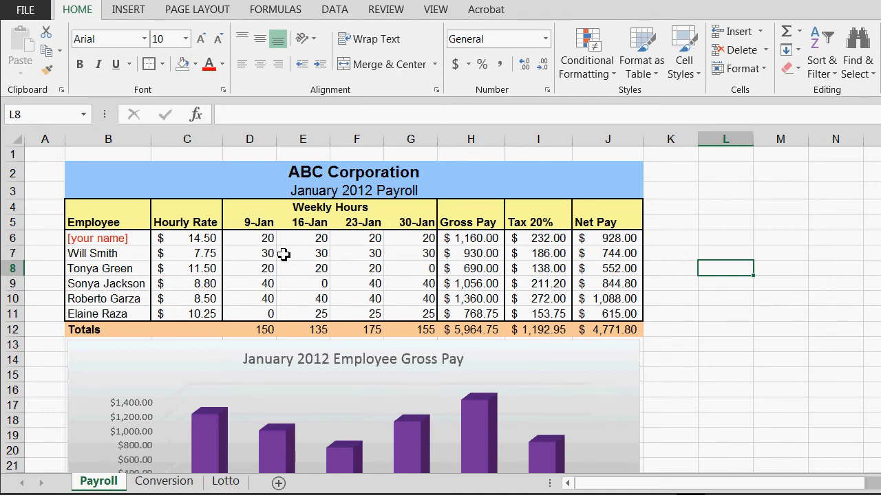
- Try a Thick Box Border around cells E7:F10 and undo it
drag(287, 259, 357, 298)
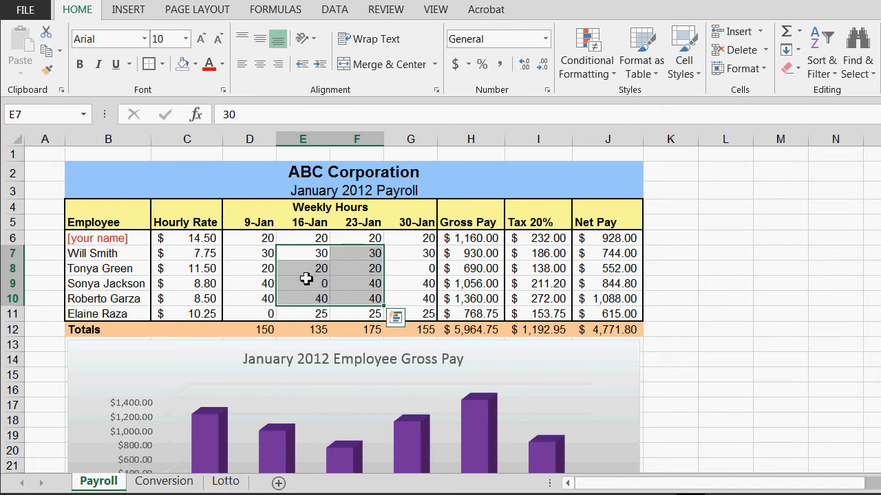
click(163, 64)
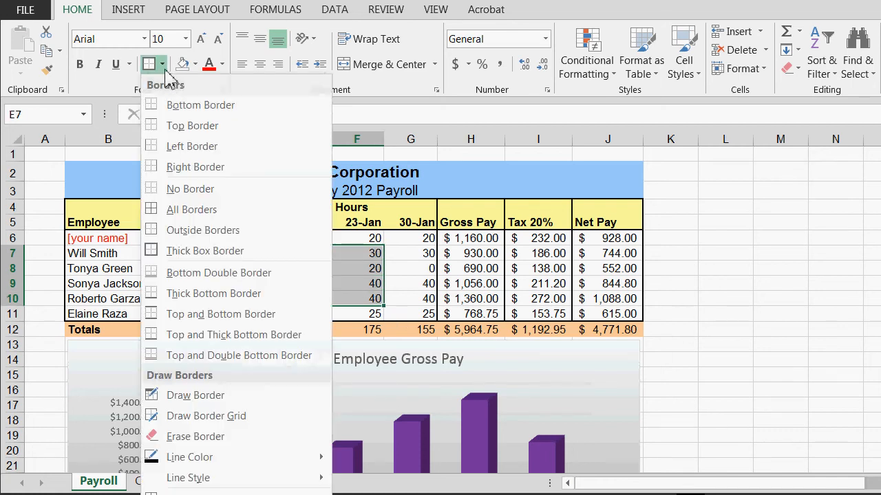
click(182, 251)
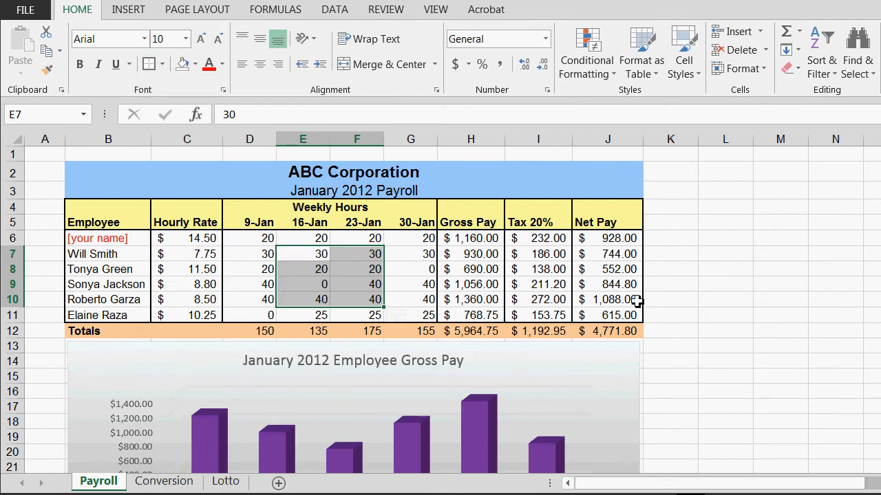
click(704, 285)
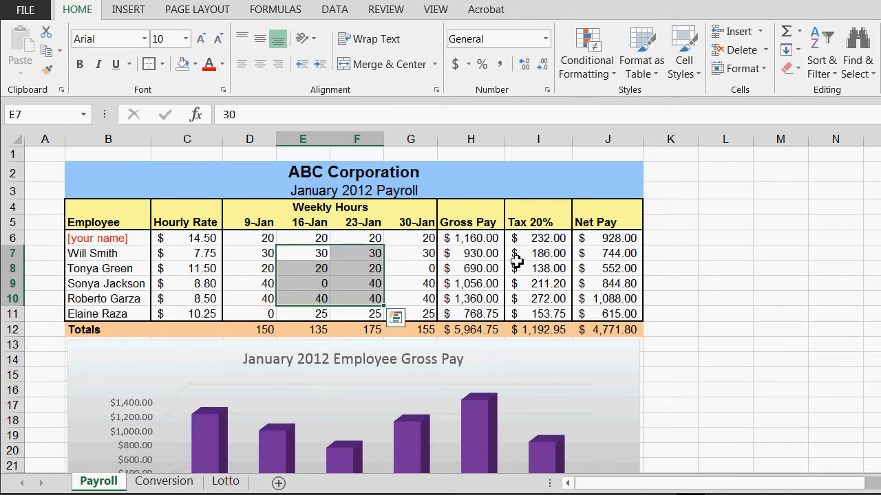
click(681, 255)
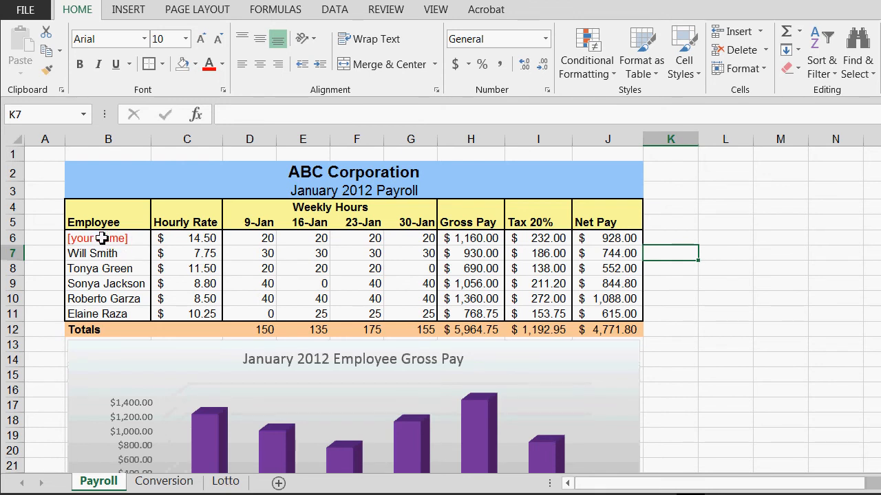
- Examine the manually entered payroll data in B6:G11 and the number format of the hourly rates in C6:C11
drag(90, 239, 397, 315)
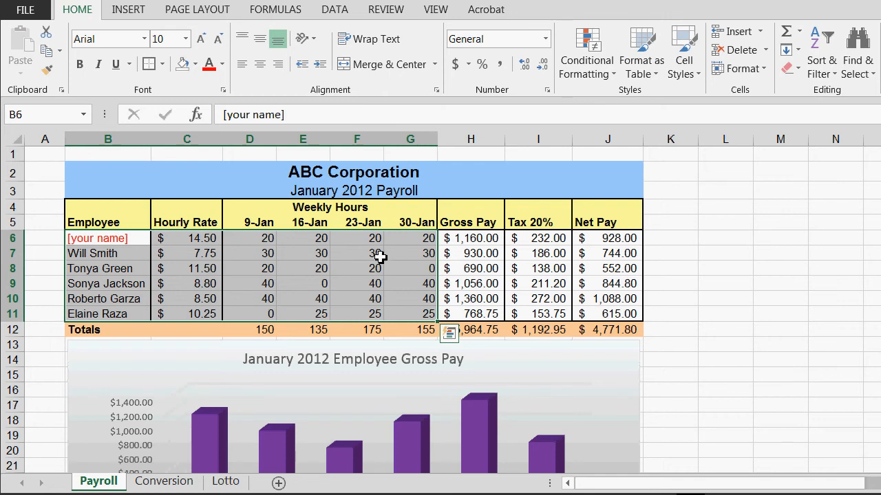
click(704, 259)
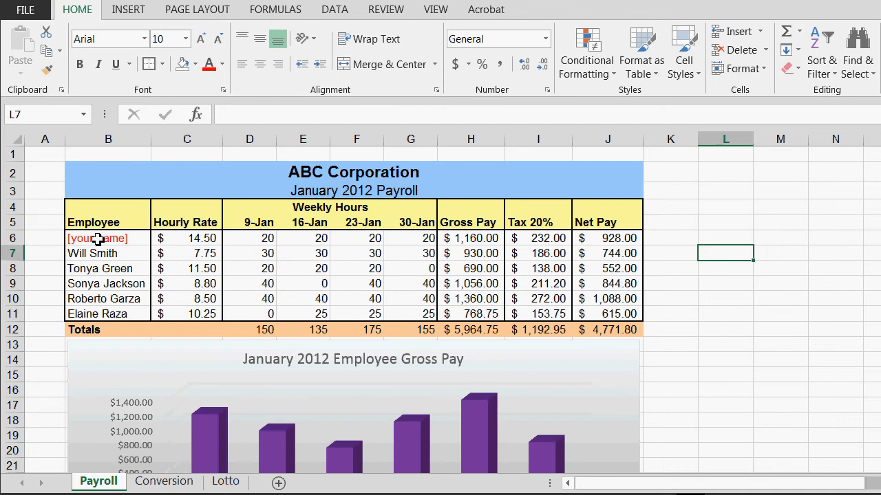
drag(98, 239, 404, 311)
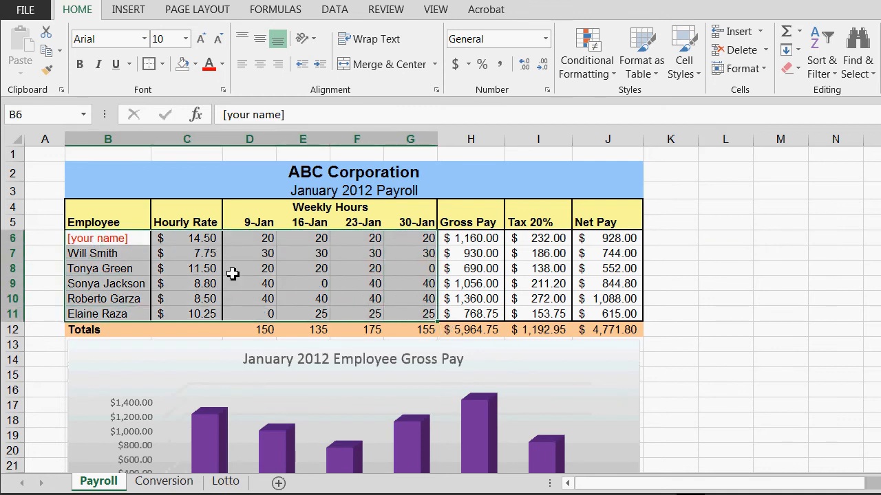
click(300, 269)
drag(191, 240, 194, 314)
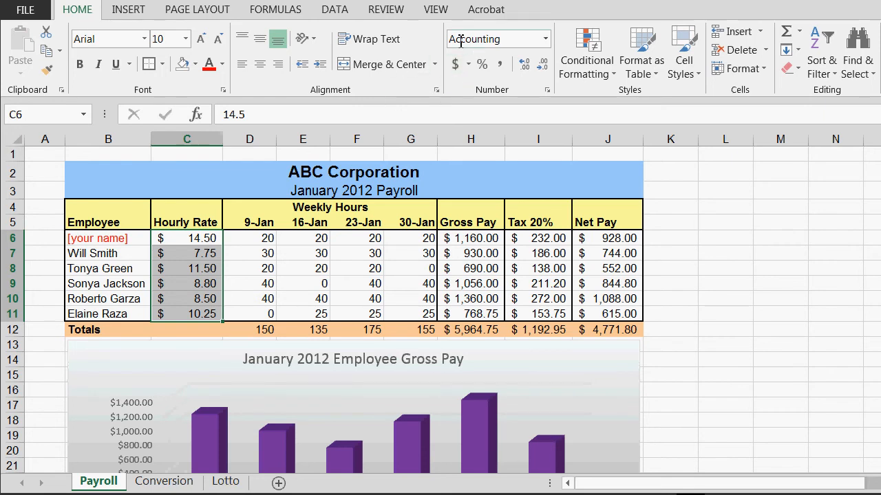
click(292, 269)
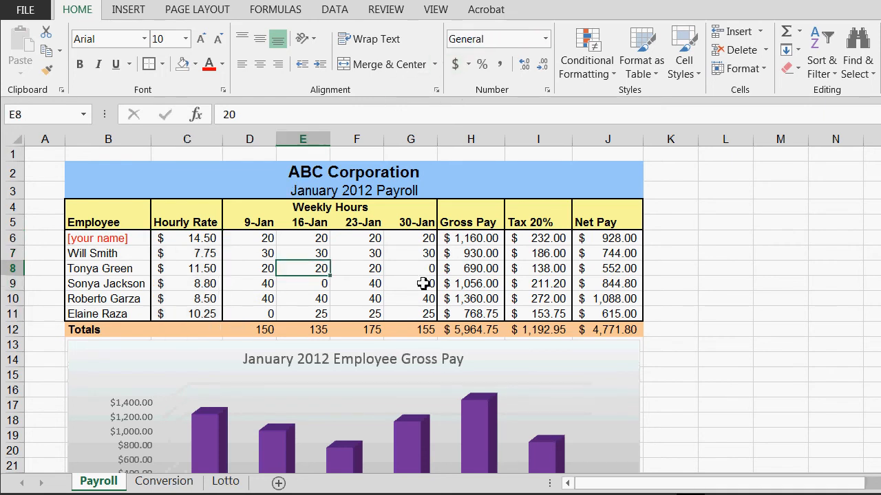
- Review the first employee's weekly hours in D6:G6 and the hourly rate in C6
click(260, 254)
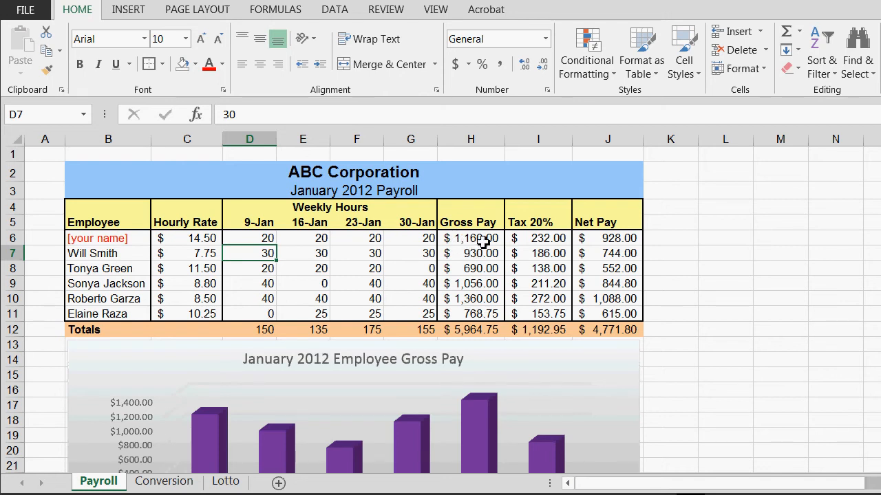
click(248, 238)
drag(261, 242, 402, 248)
click(360, 241)
drag(257, 238, 406, 244)
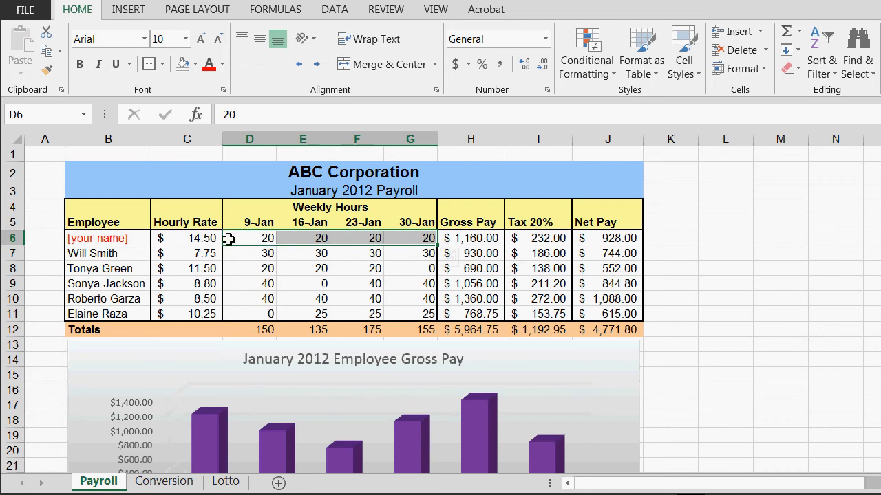
click(191, 238)
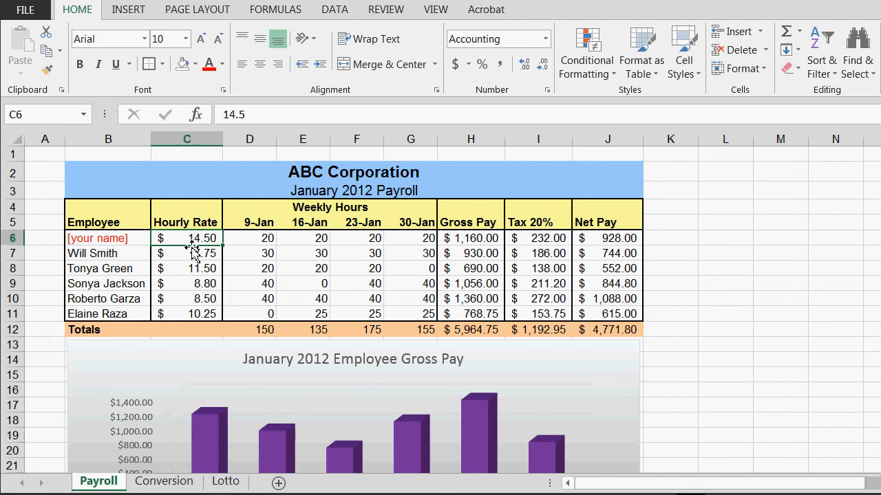
click(312, 241)
click(349, 240)
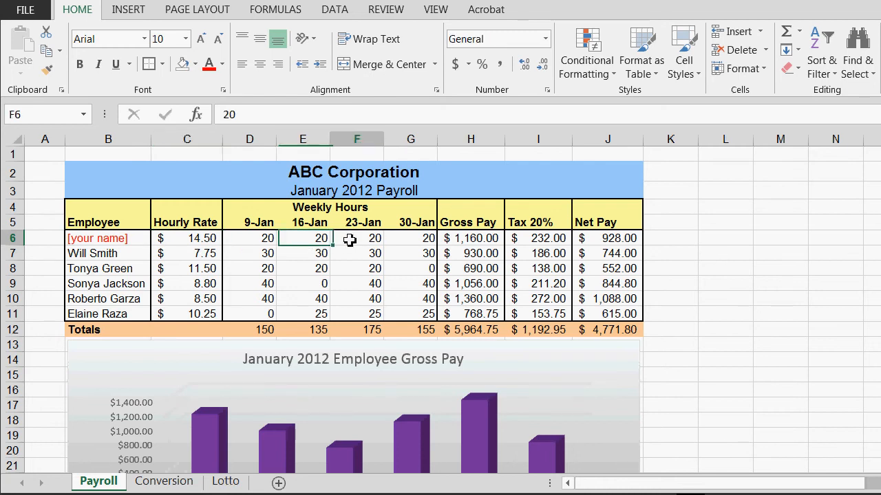
click(410, 238)
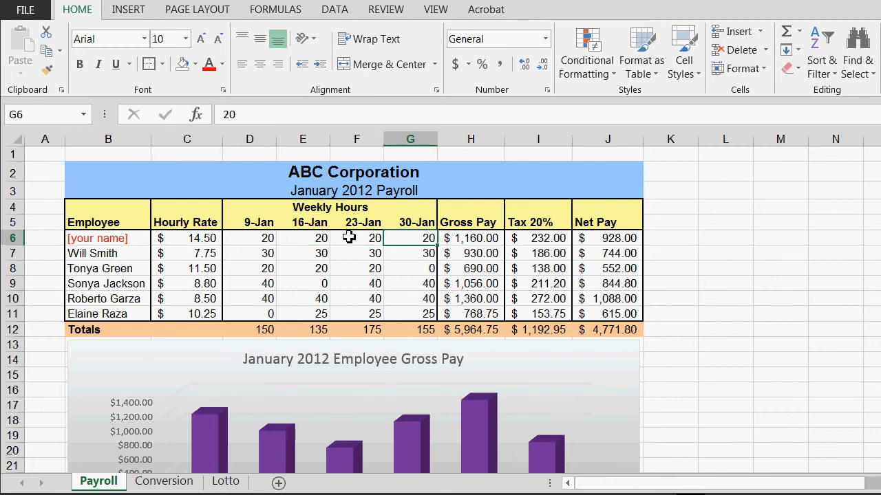
- Inspect the Gross Pay formula in H6 and the cells it references, keeping the formula as it is
click(472, 238)
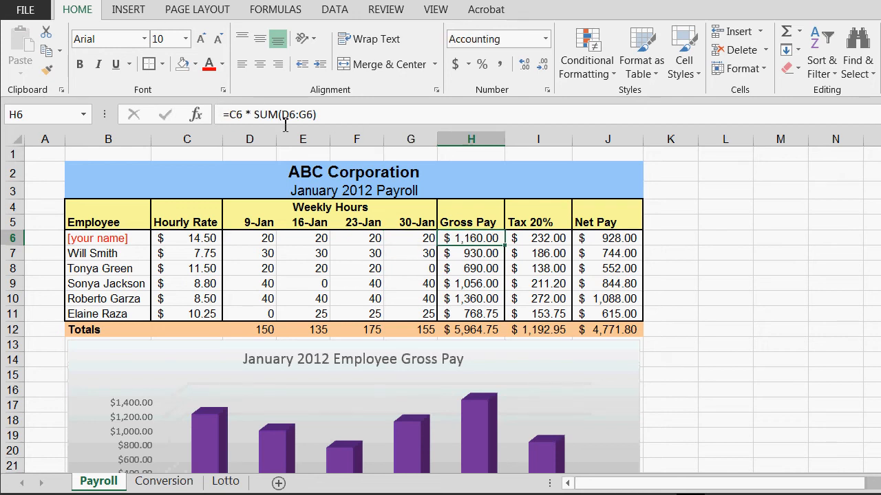
double_click(468, 238)
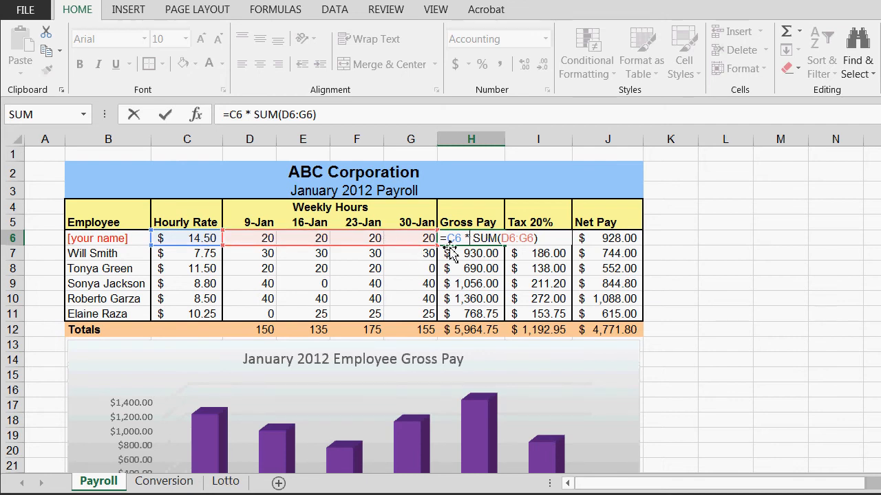
key(ctrl+Return)
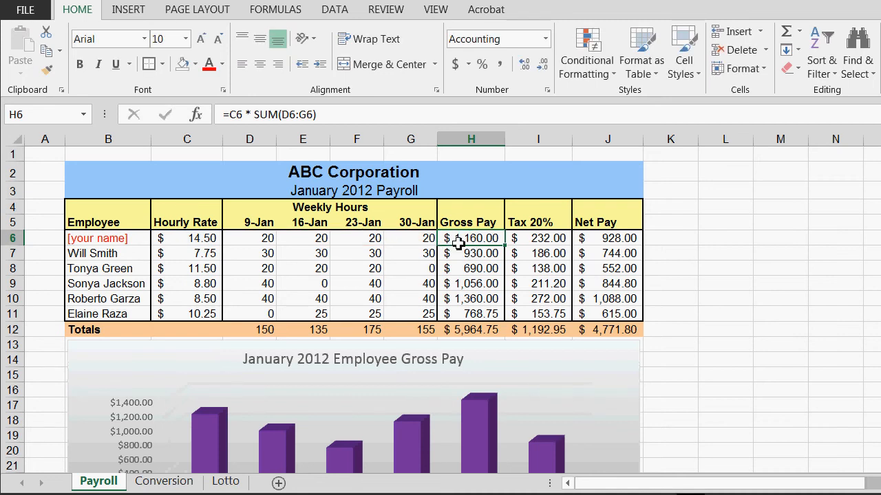
- Try 50 hours for the first employee's 16-Jan week in E6, and undo the entry
click(361, 238)
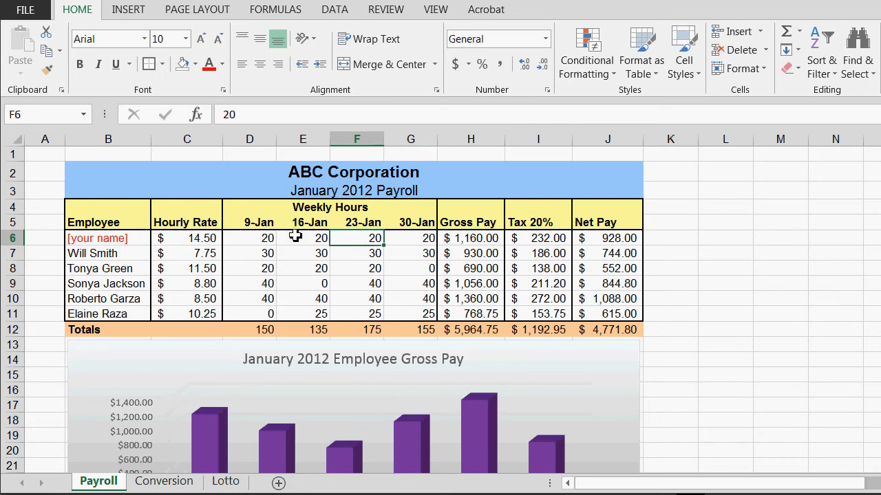
key(Left)
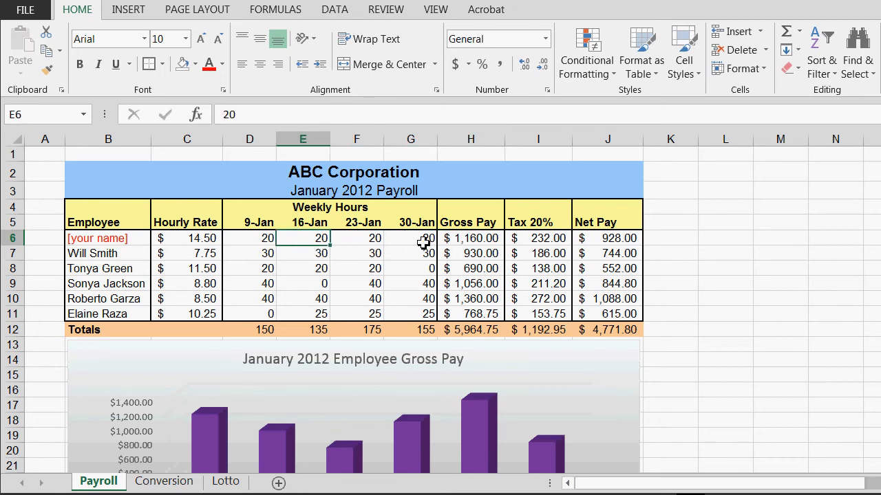
text(50)
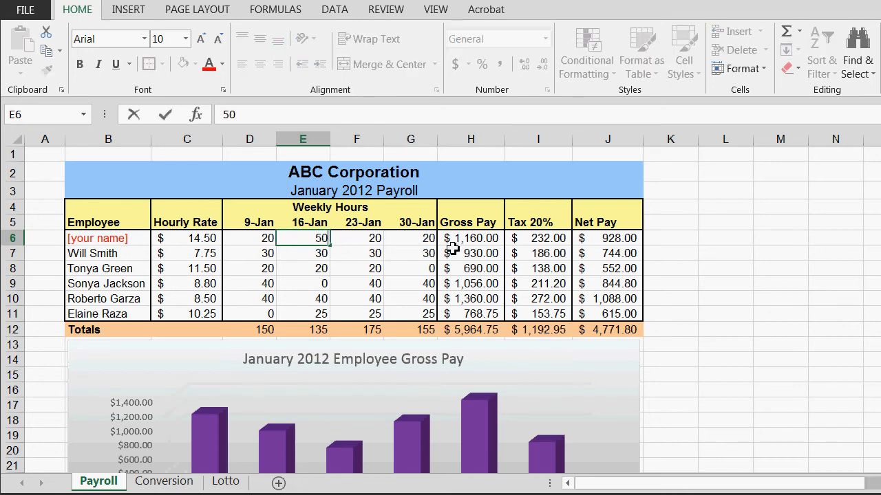
key(Return)
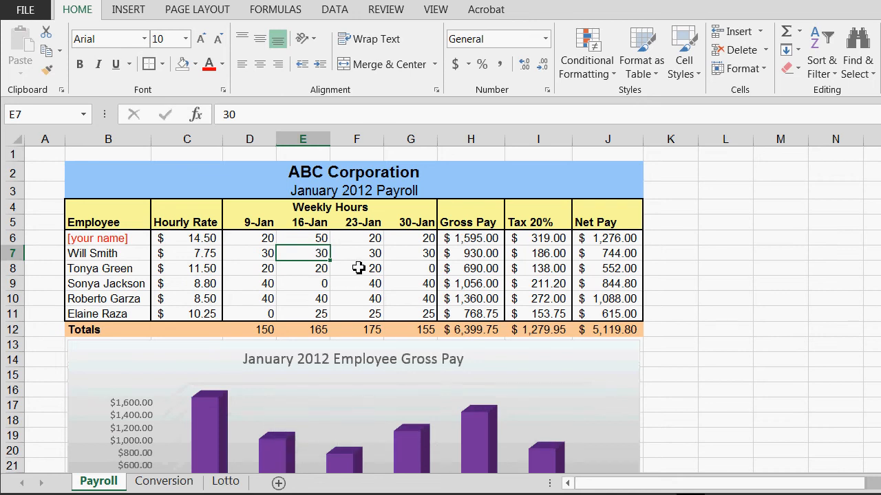
key(ctrl+z)
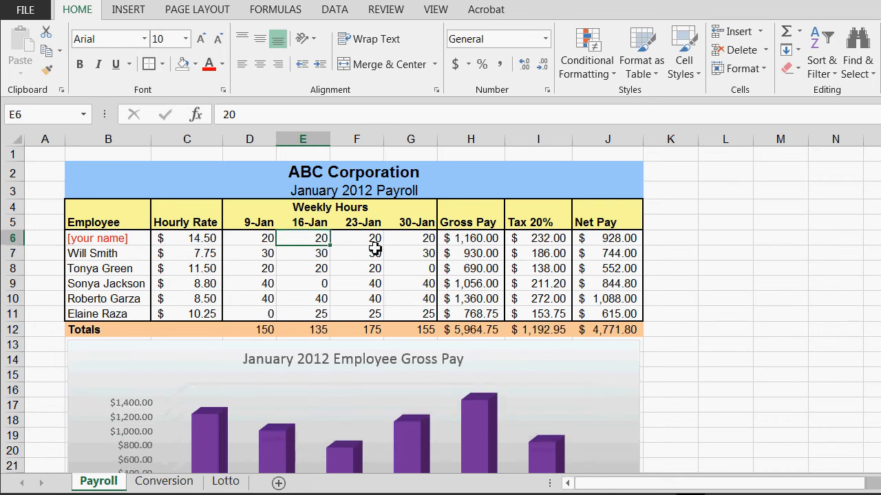
- Inspect the Tax 20% formula in I6 and the cell it references, keeping the formula as it is
click(545, 238)
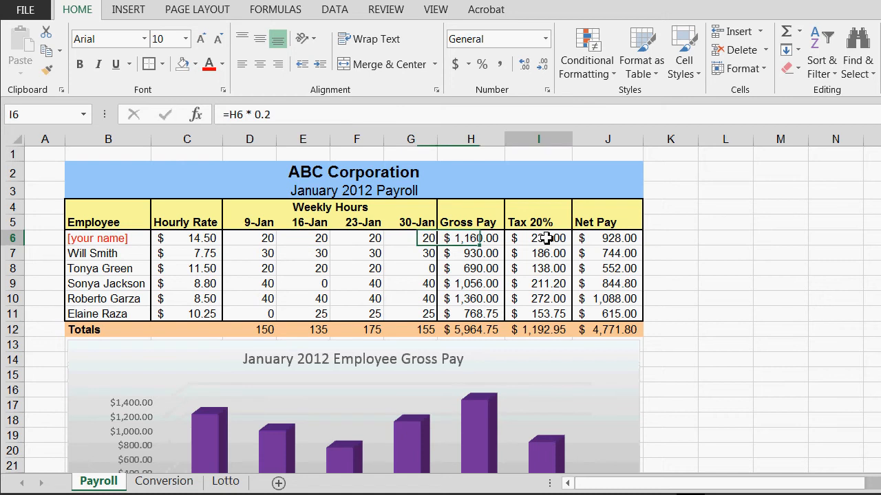
double_click(545, 238)
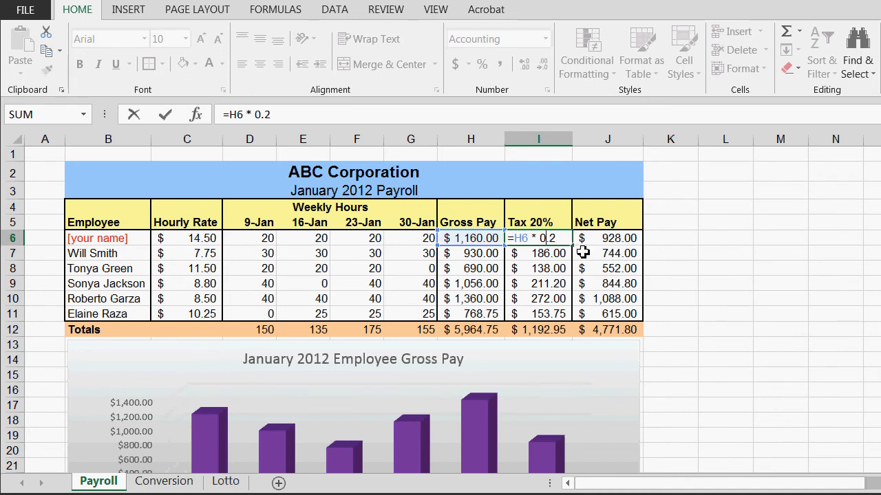
key(ctrl+Return)
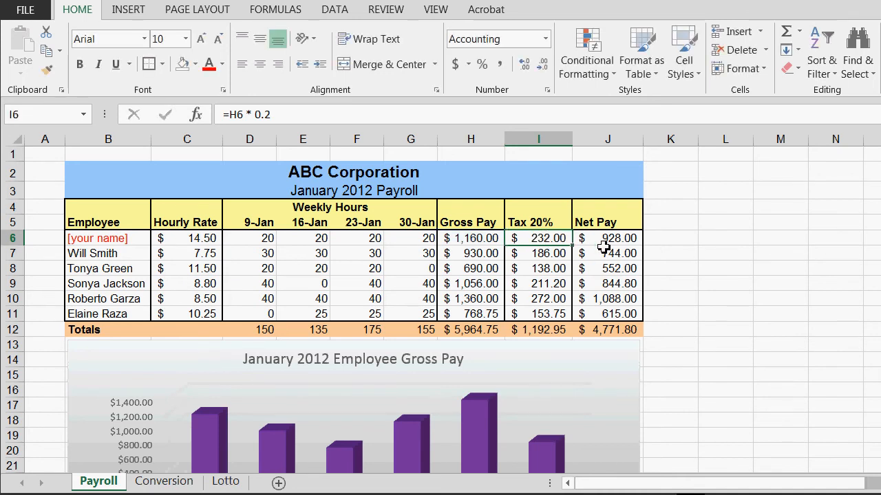
- Inspect the Net Pay formula in J6 and the calculated columns in H6:J11, keeping the formulas as they are
click(603, 242)
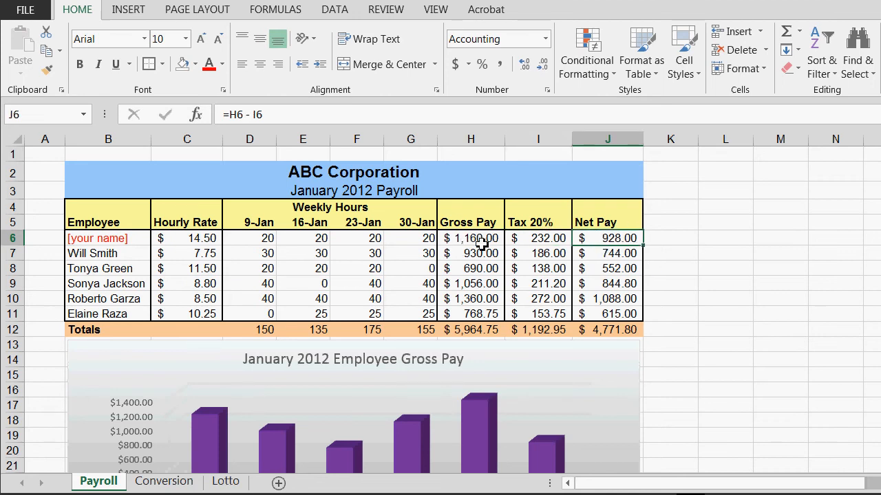
double_click(604, 241)
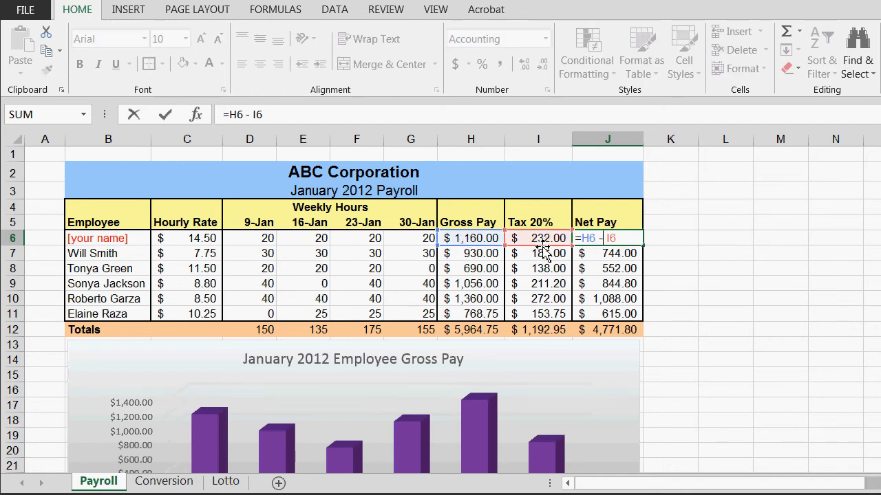
key(ctrl+Return)
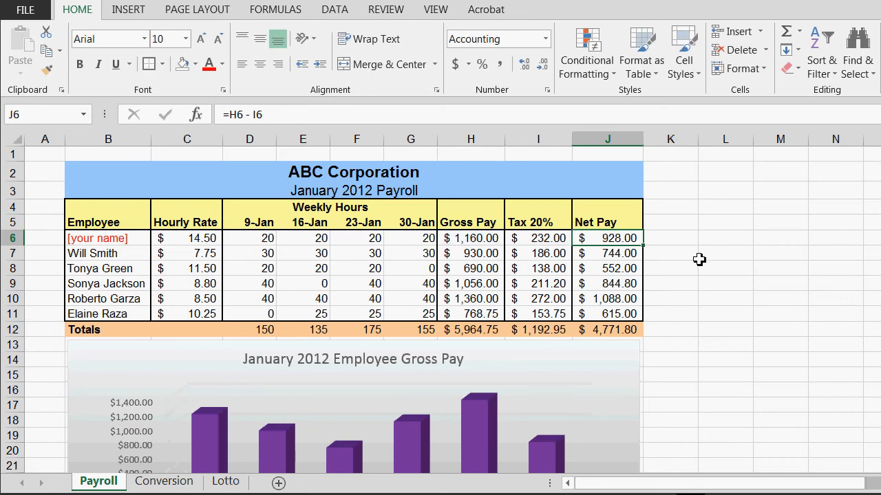
click(694, 255)
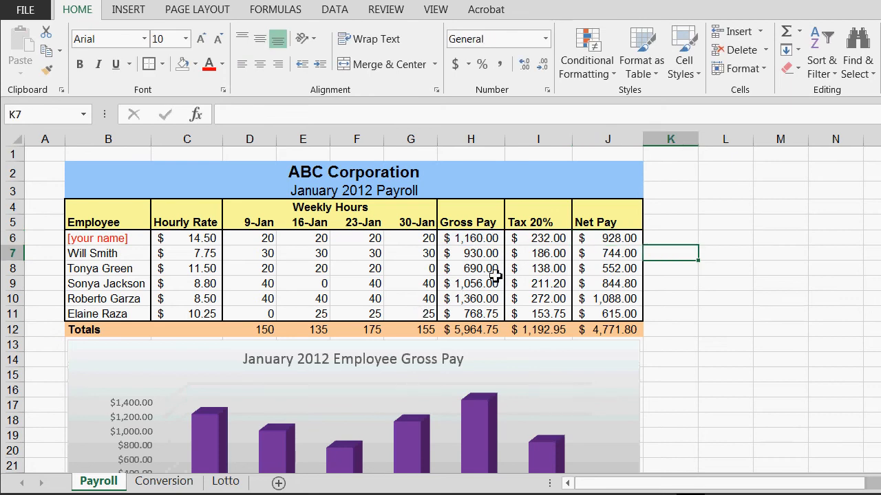
drag(465, 239, 609, 313)
click(683, 275)
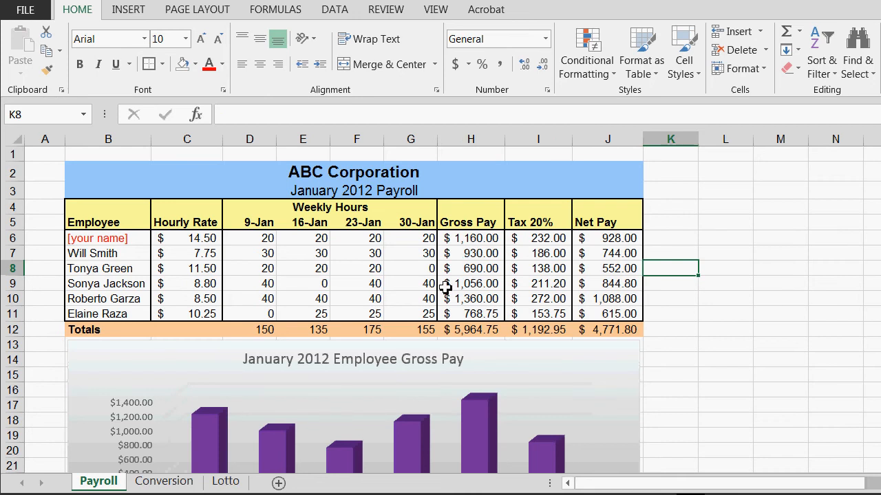
- Inspect the Totals formula in D12 and the cell range it sums, keeping the formula as it is
click(259, 328)
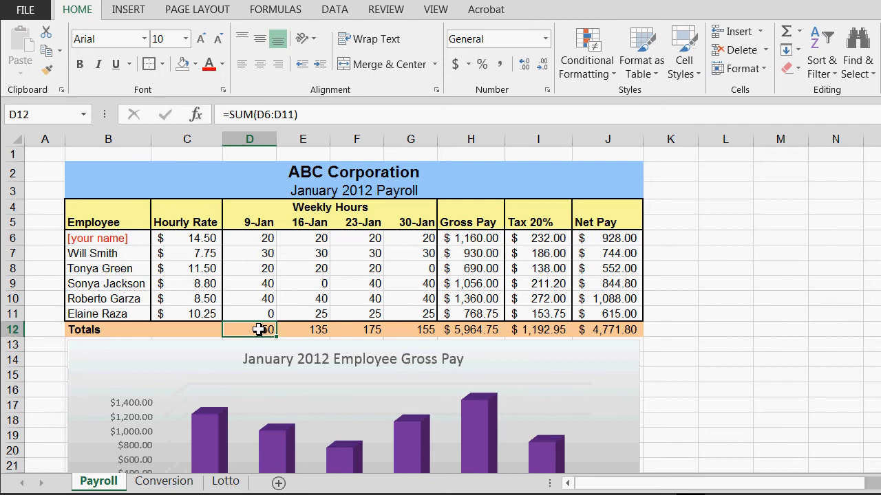
double_click(260, 329)
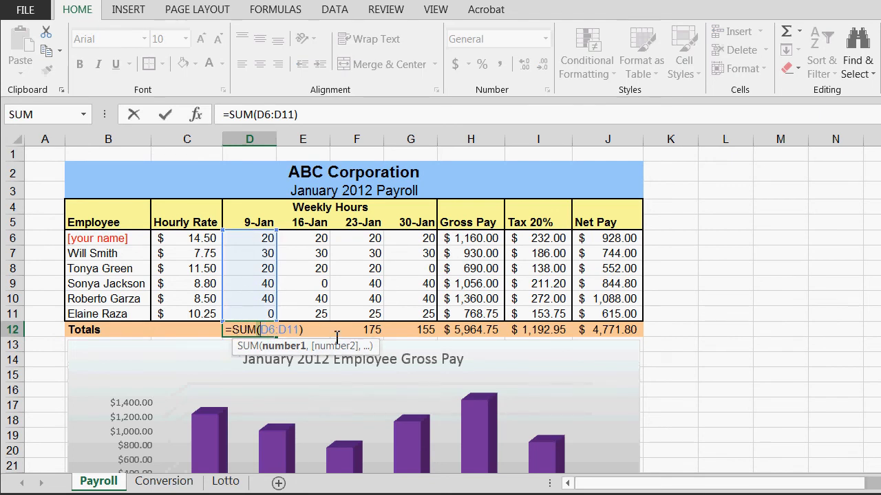
key(Escape)
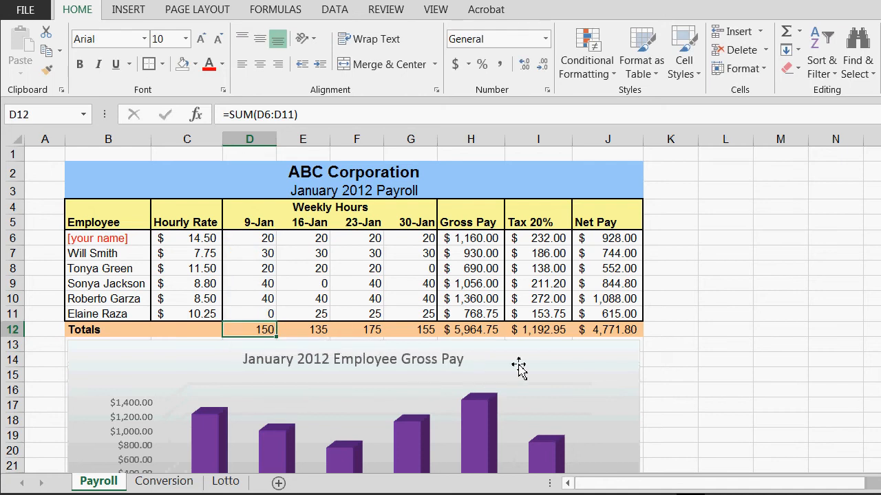
- Examine the employee gross pay chart below the table and its source ranges, H6:H11 and B6:B11
click(485, 357)
click(776, 296)
click(487, 358)
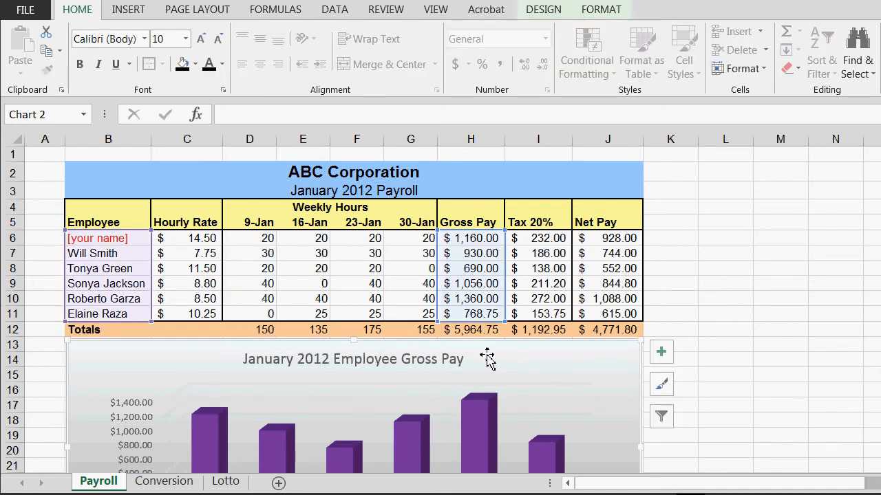
click(778, 268)
scroll(578, 323, down, 2)
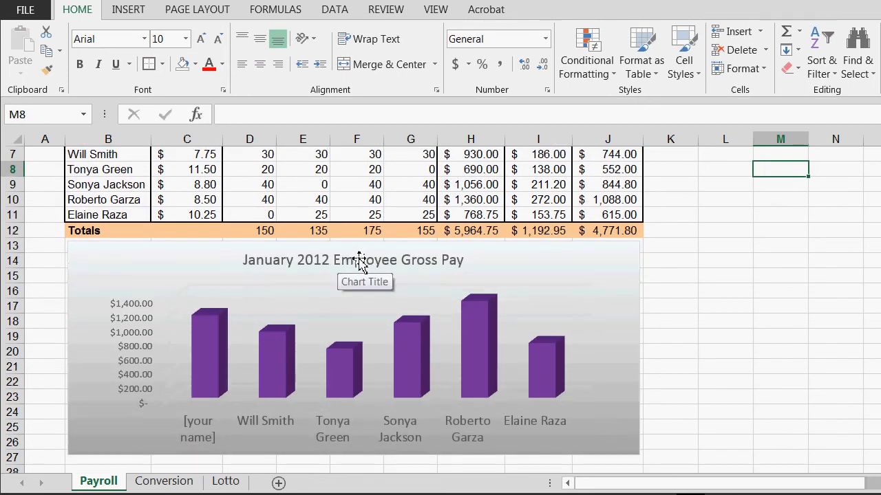
scroll(420, 270, up, 2)
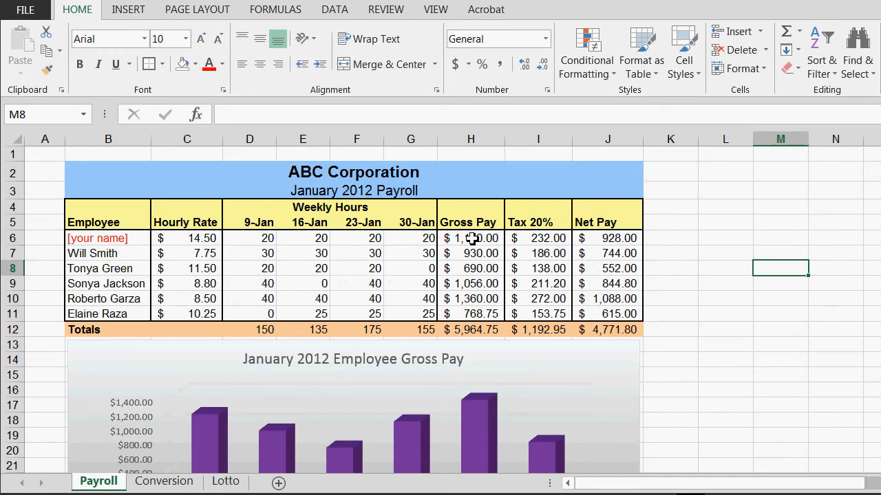
drag(467, 237, 475, 311)
scroll(275, 392, down, 2)
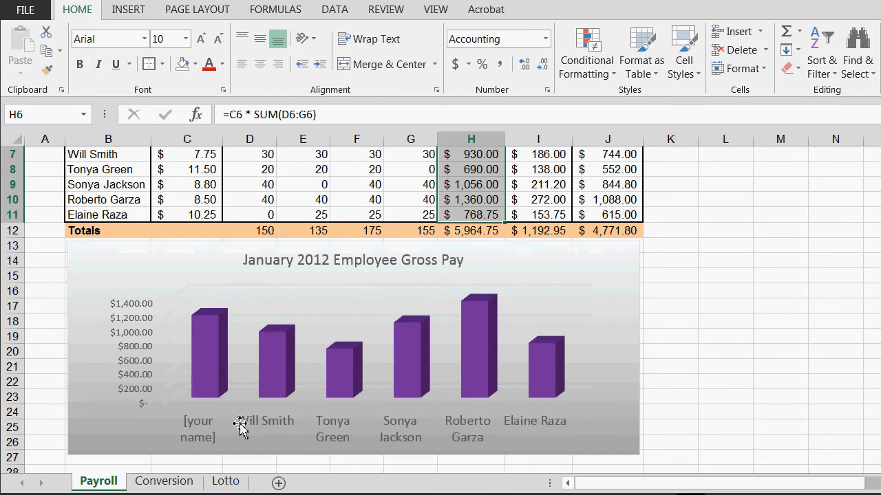
scroll(523, 423, up, 2)
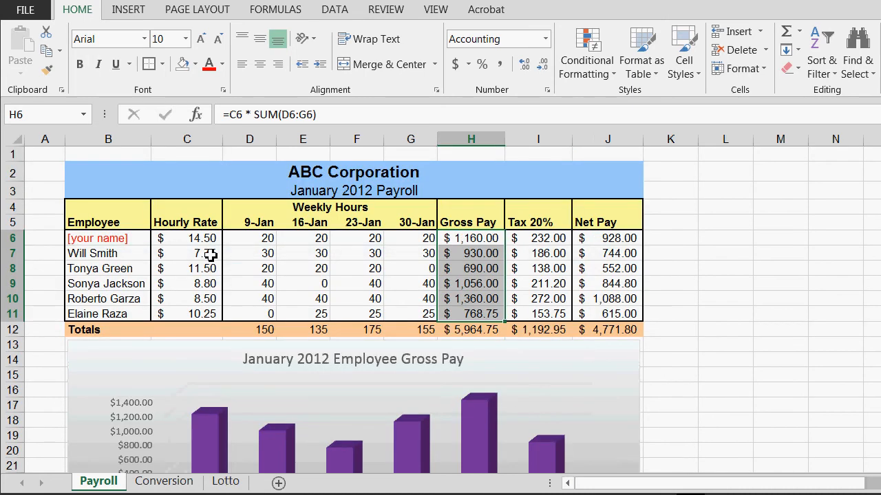
drag(124, 238, 131, 313)
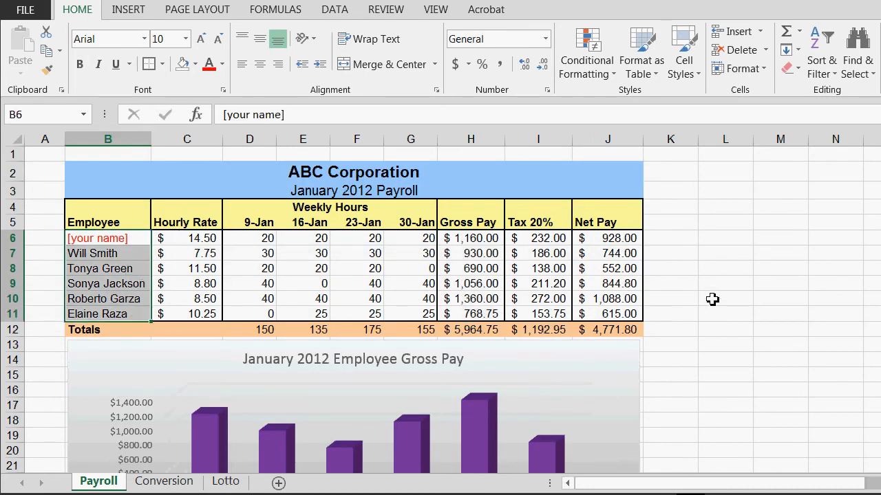
- Delete the January 2012 Employee Gross Pay chart below the payroll table
click(712, 308)
click(635, 356)
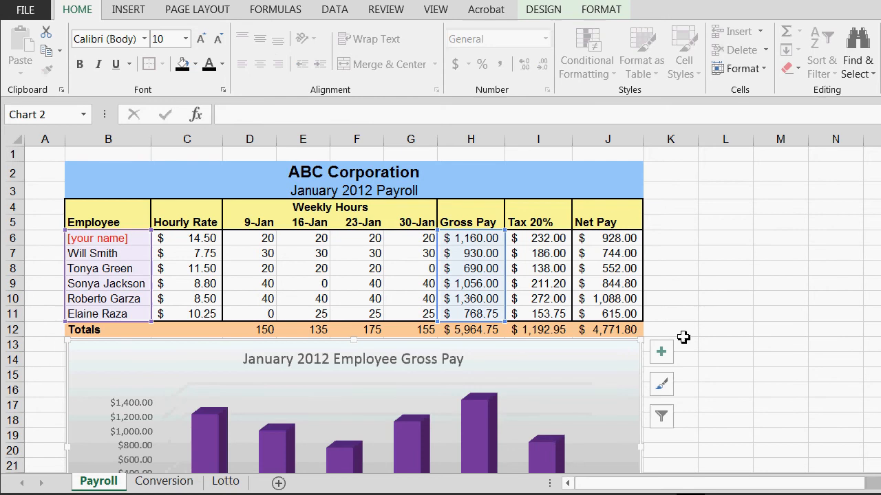
key(Delete)
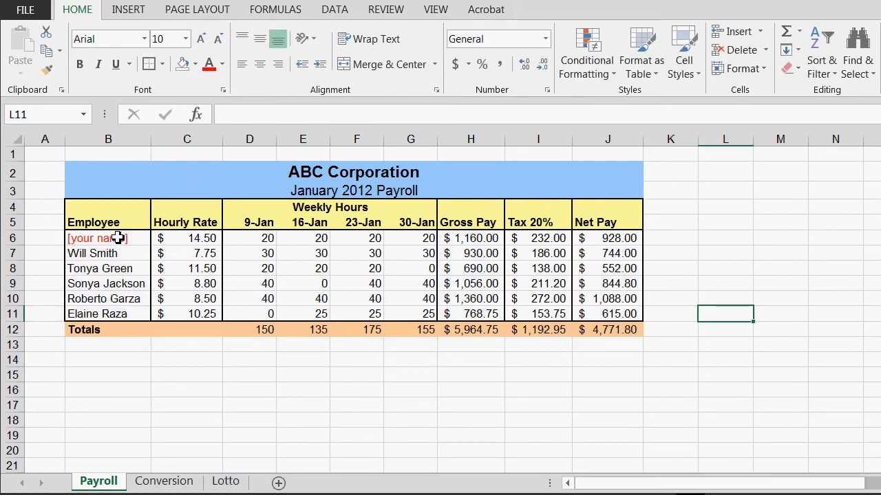
drag(123, 237, 128, 313)
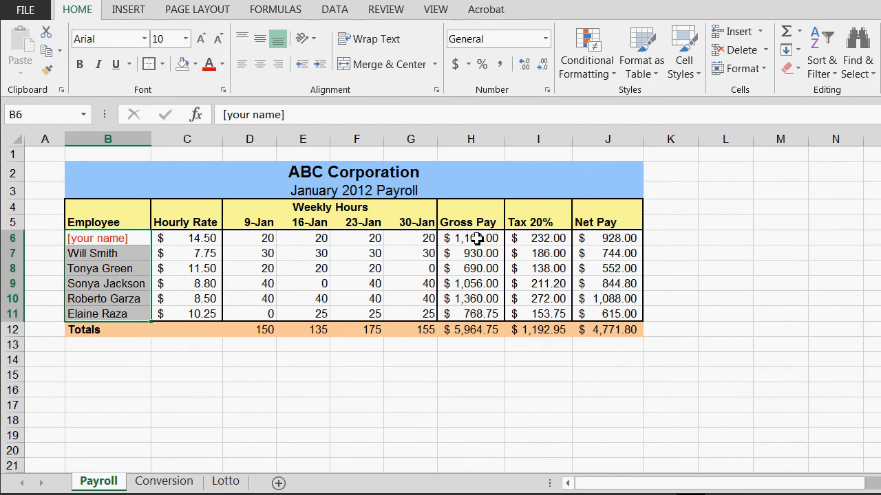
drag(477, 239, 477, 314)
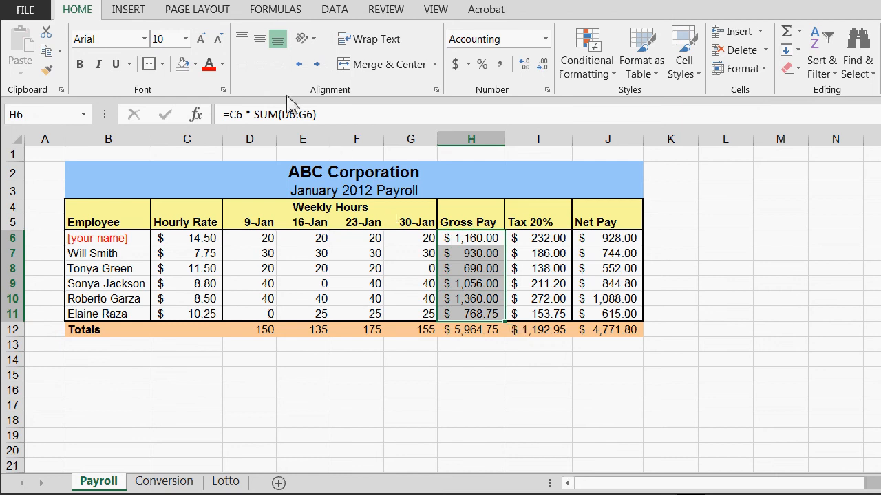
click(129, 11)
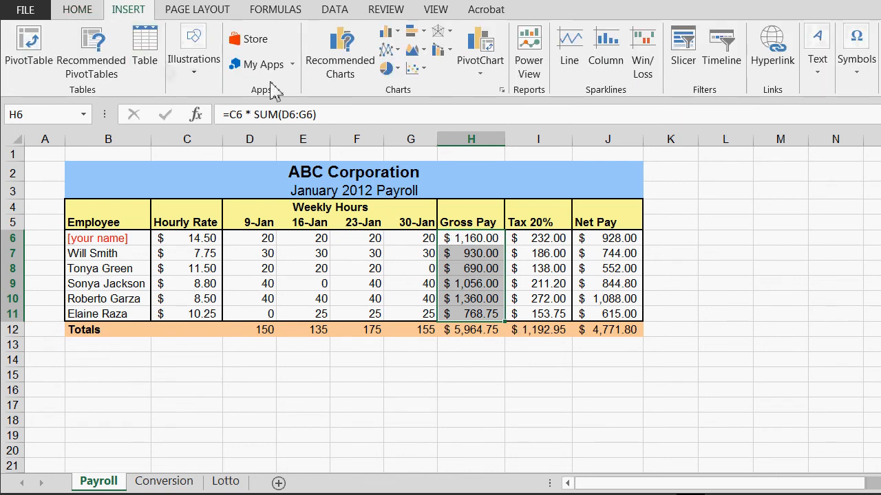
click(403, 35)
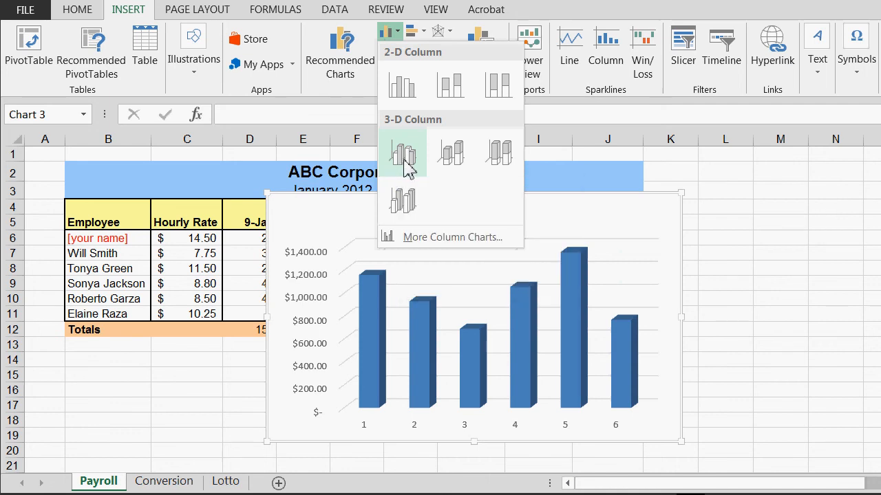
click(350, 252)
click(169, 344)
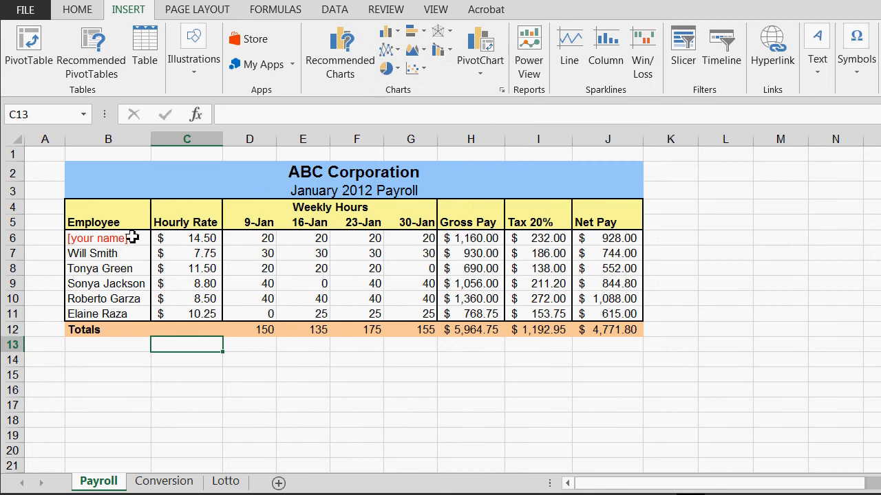
- Insert a 3-D clustered column chart from the employee names in B6:B11 and the gross pay values in H6:H11
drag(136, 242, 137, 283)
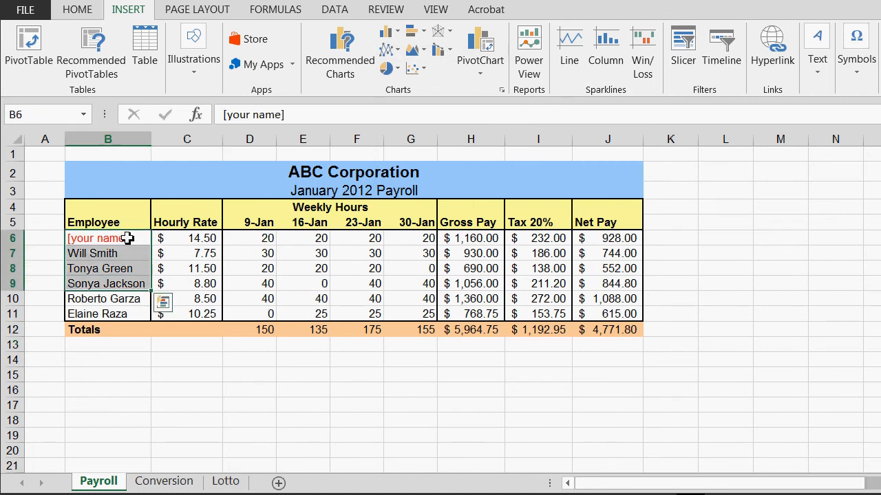
click(128, 238)
drag(132, 251, 133, 317)
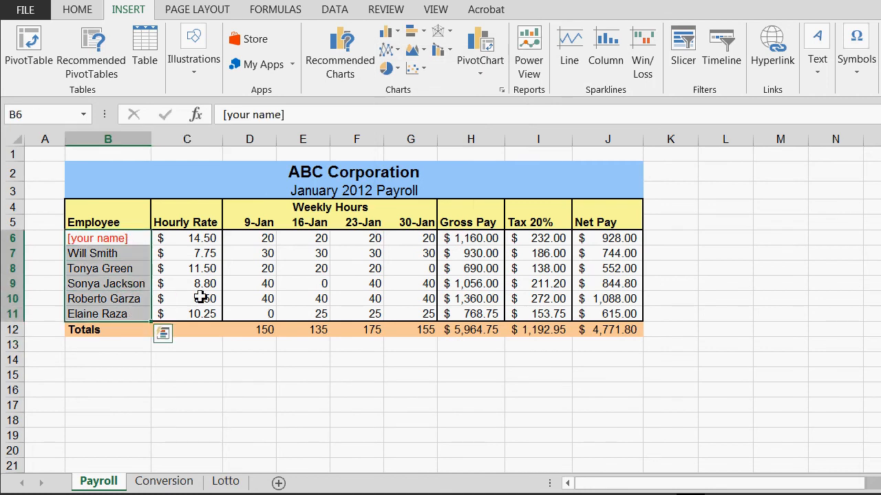
ctrl+drag(479, 238, 477, 314)
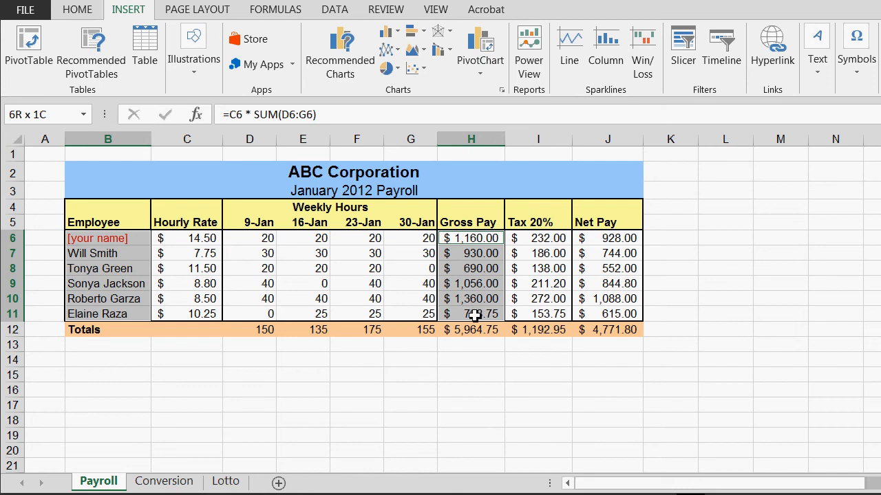
click(389, 32)
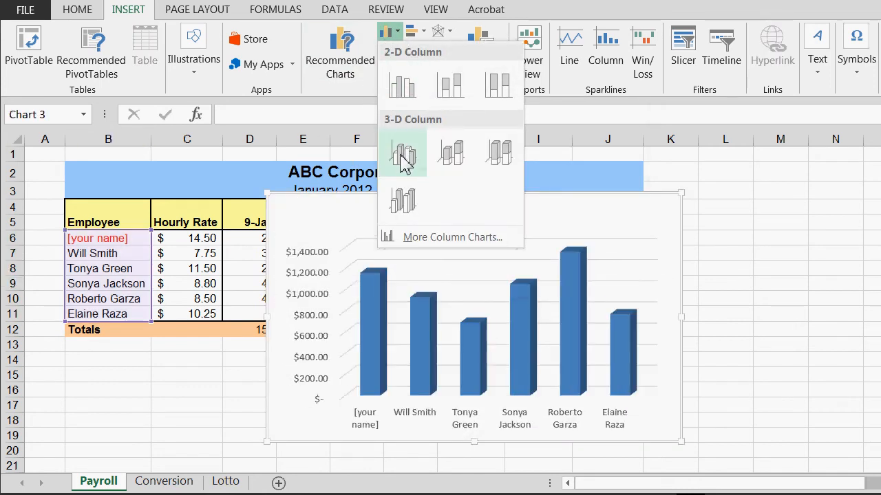
click(405, 159)
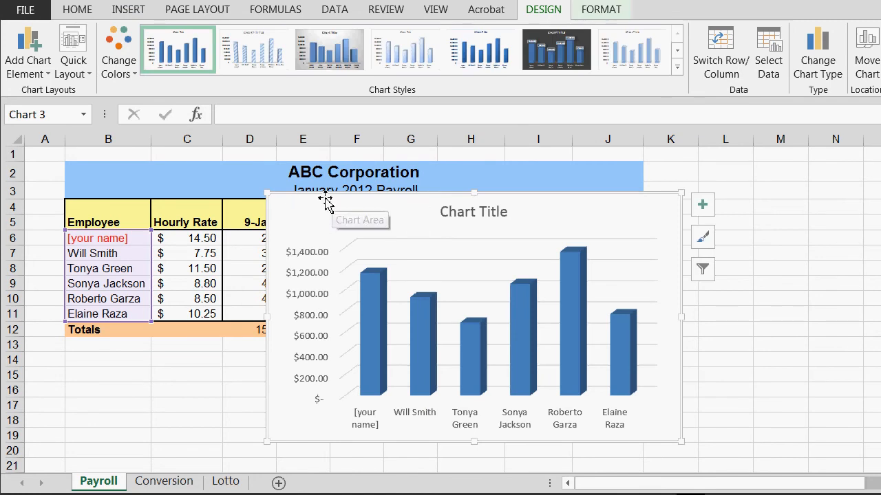
- Place the new chart directly below the Totals row from row 13 and widen it to span columns B to J
drag(290, 222, 110, 354)
scroll(481, 296, down, 3)
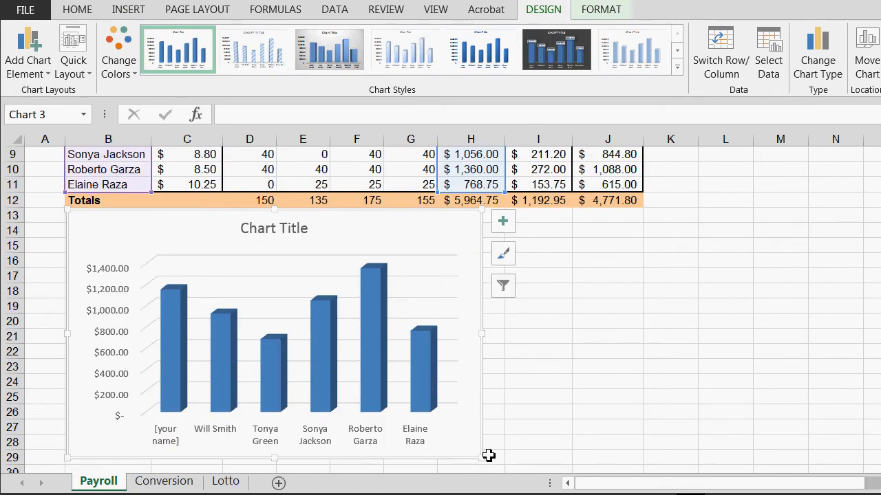
drag(486, 336, 644, 327)
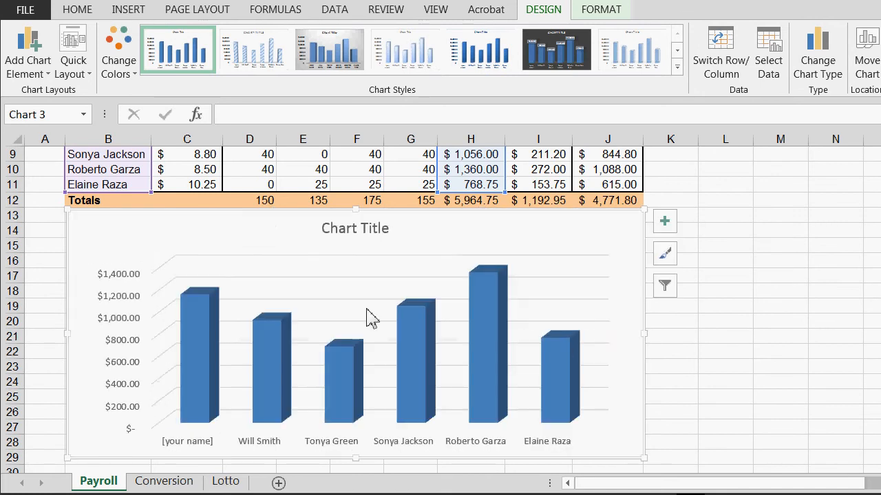
click(348, 229)
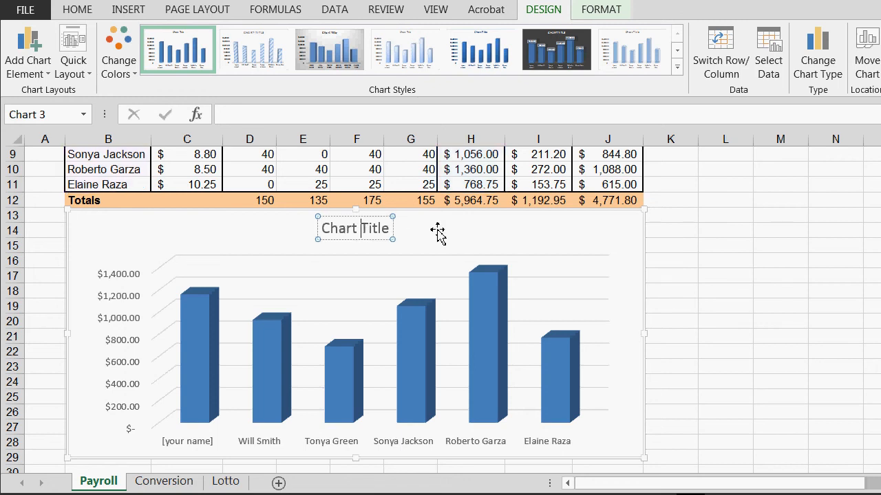
click(439, 232)
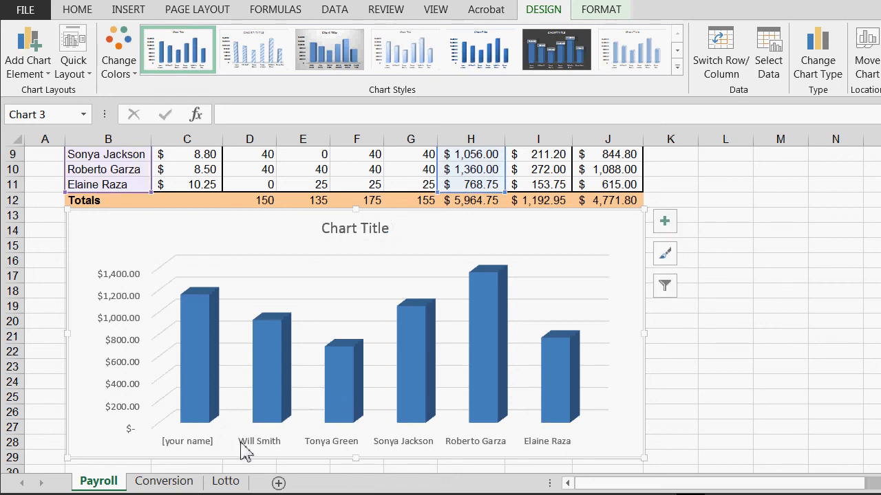
- Set the font size of the chart's employee-name axis labels to 12
click(246, 451)
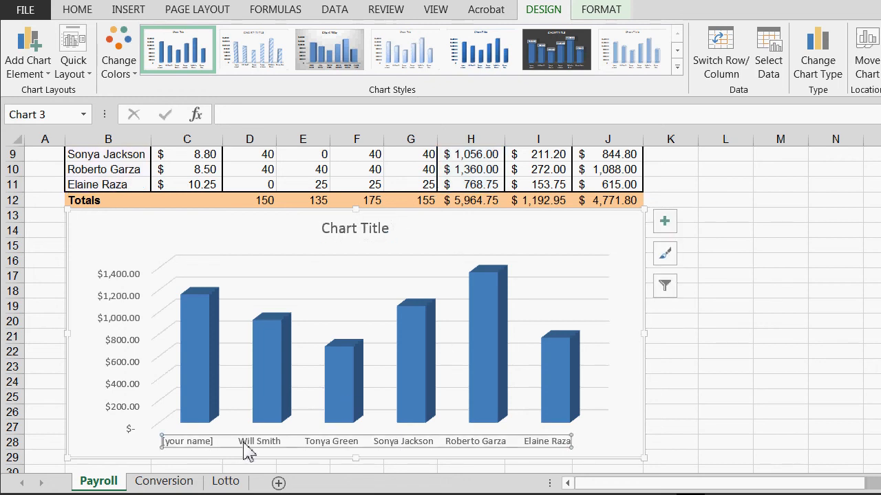
click(77, 9)
click(185, 39)
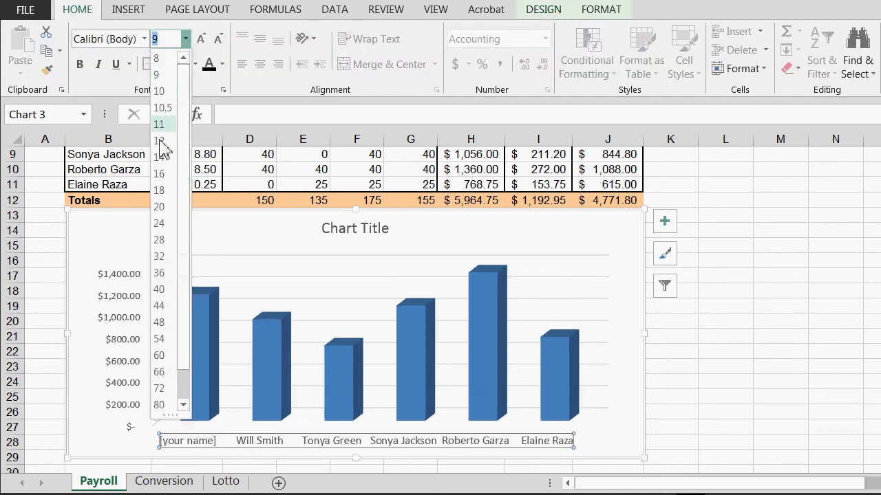
click(169, 150)
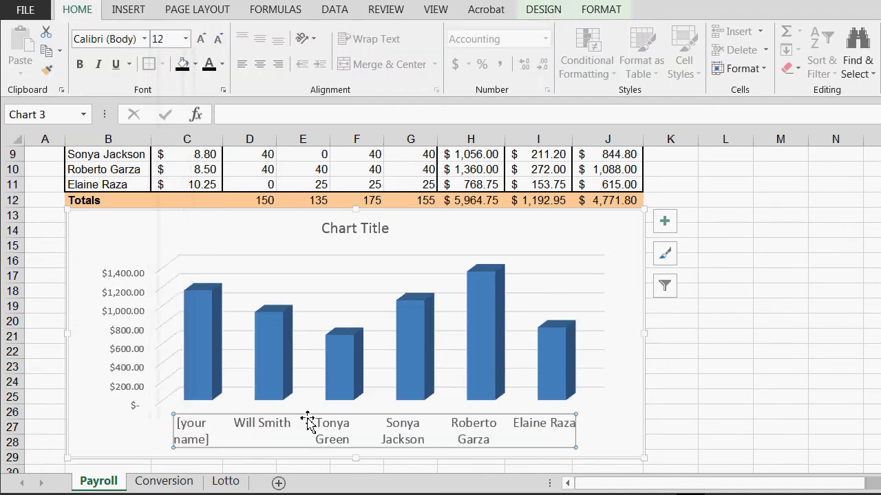
click(739, 332)
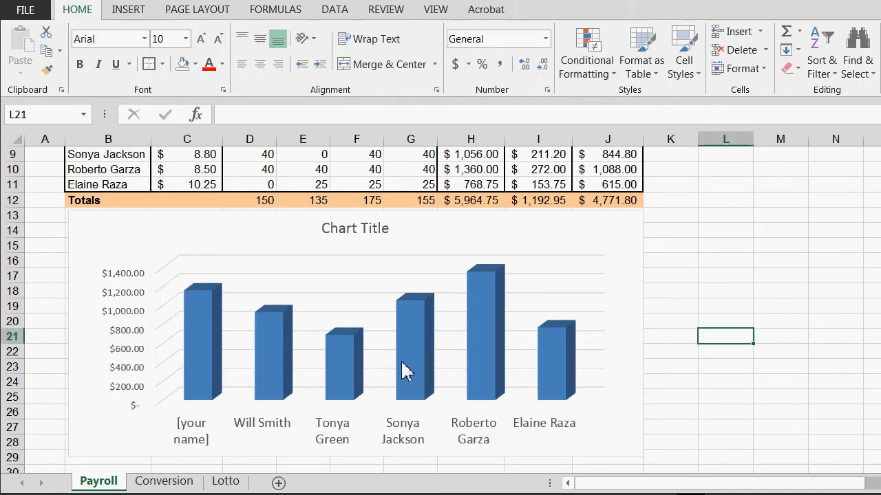
- Apply a solid purple fill to only the third employee's column in the gross pay chart
click(341, 353)
double_click(342, 353)
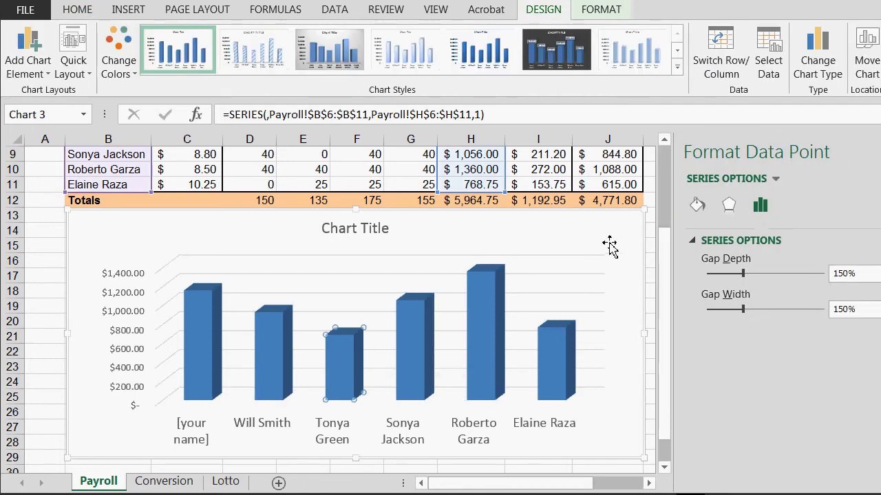
click(699, 208)
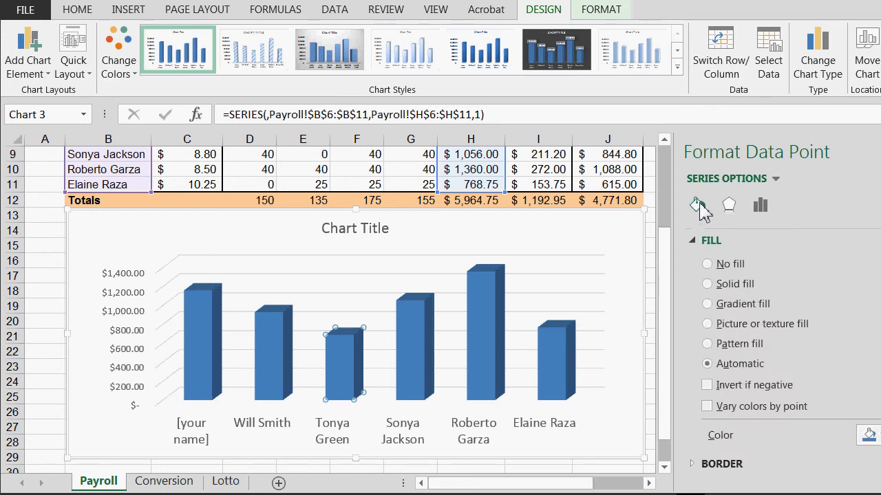
click(708, 283)
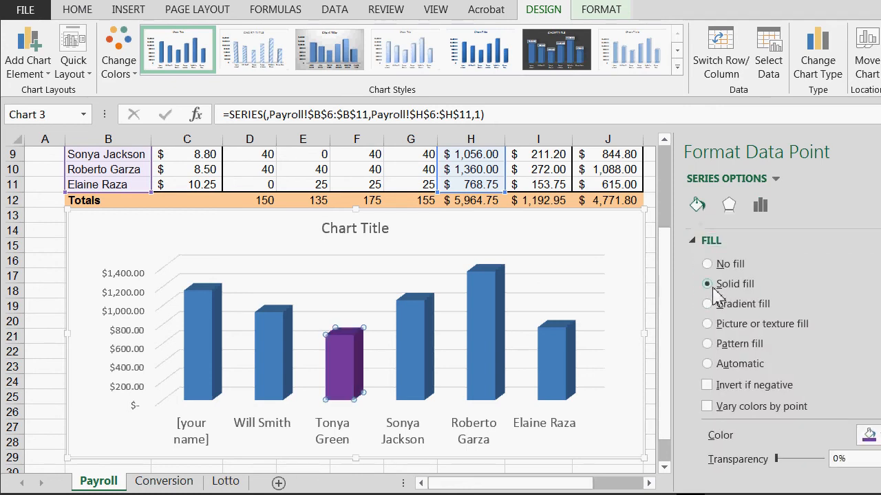
click(428, 337)
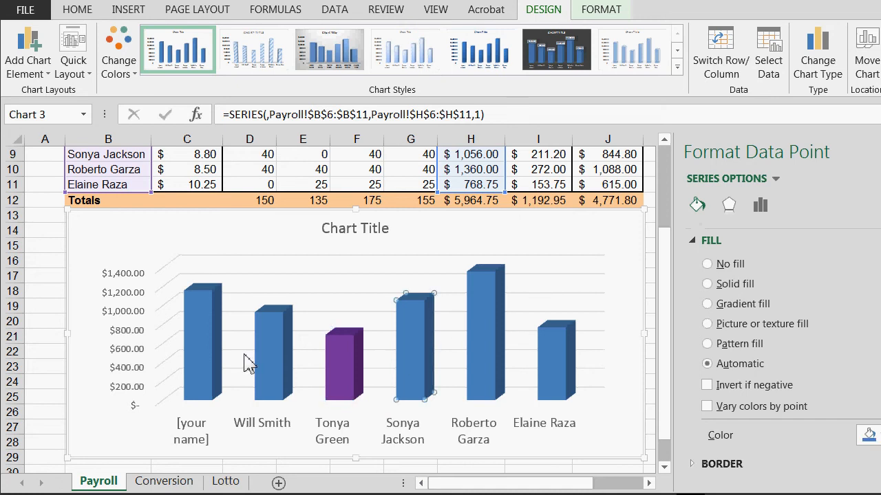
click(208, 321)
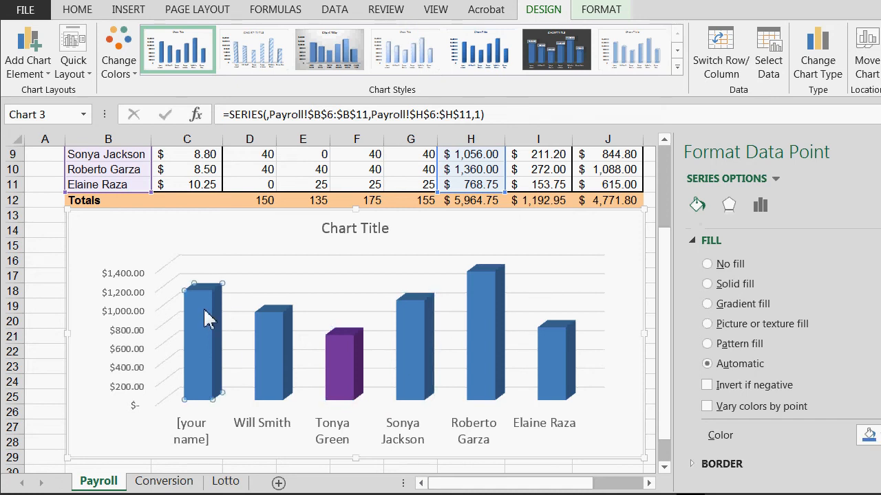
click(274, 333)
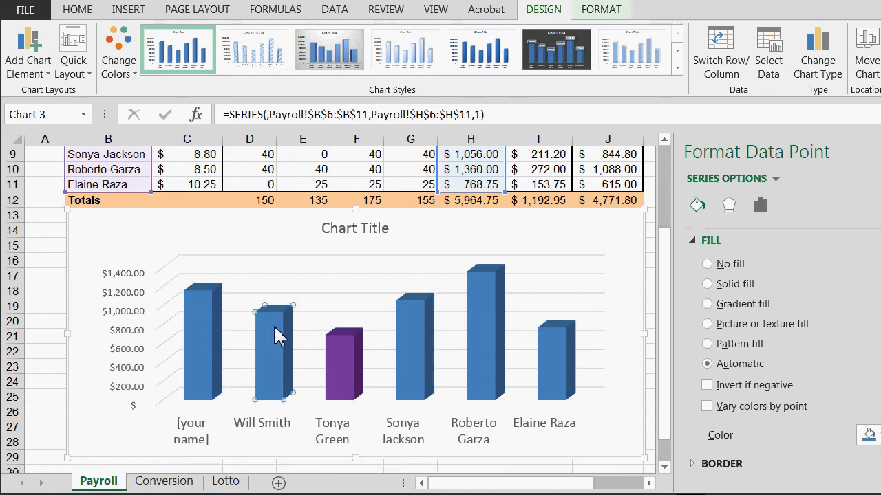
click(570, 344)
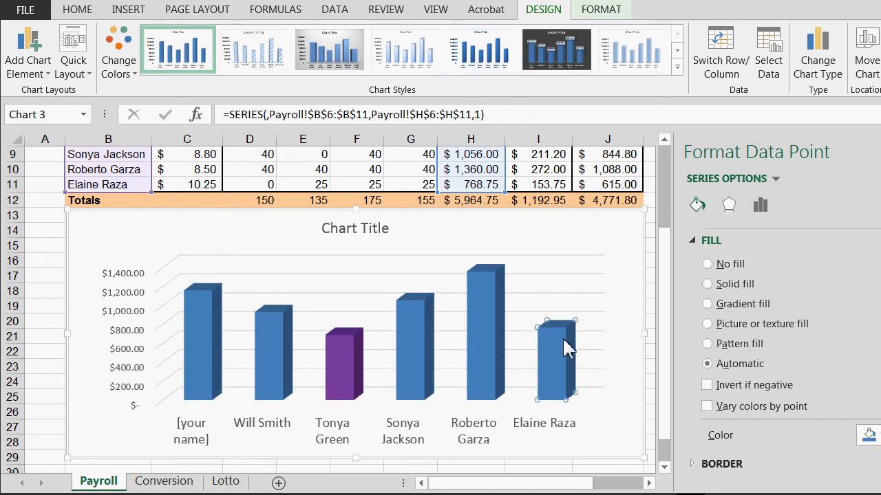
click(205, 327)
- Apply a solid purple fill to the chart's entire data series
key(Escape)
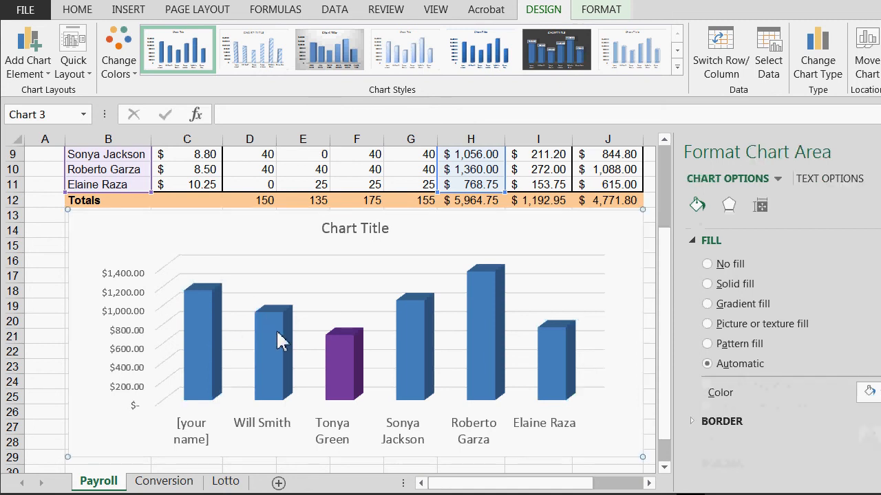
click(208, 323)
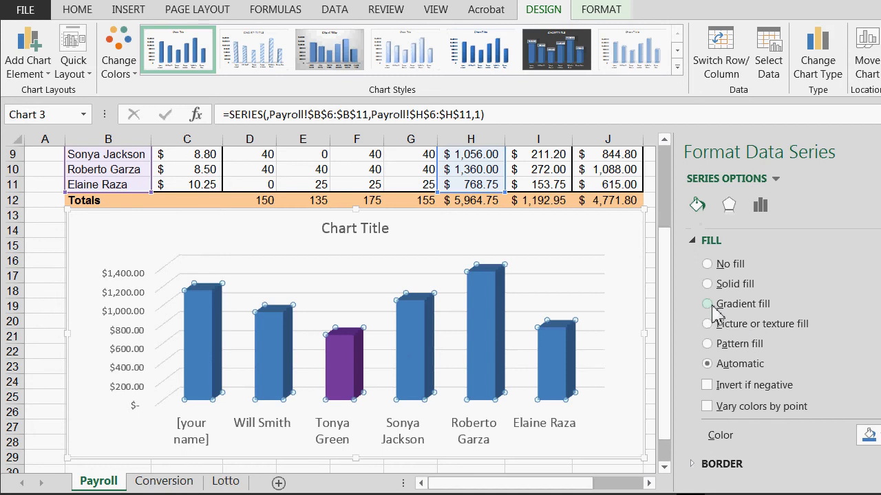
click(707, 284)
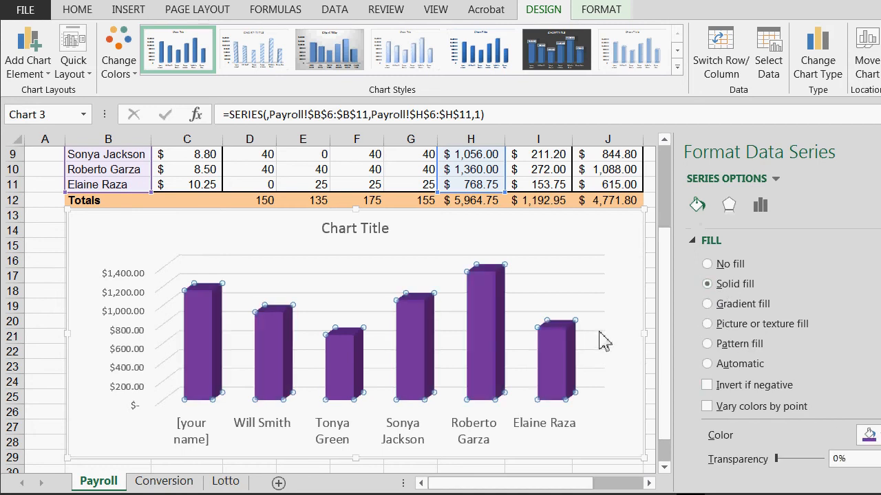
click(42, 265)
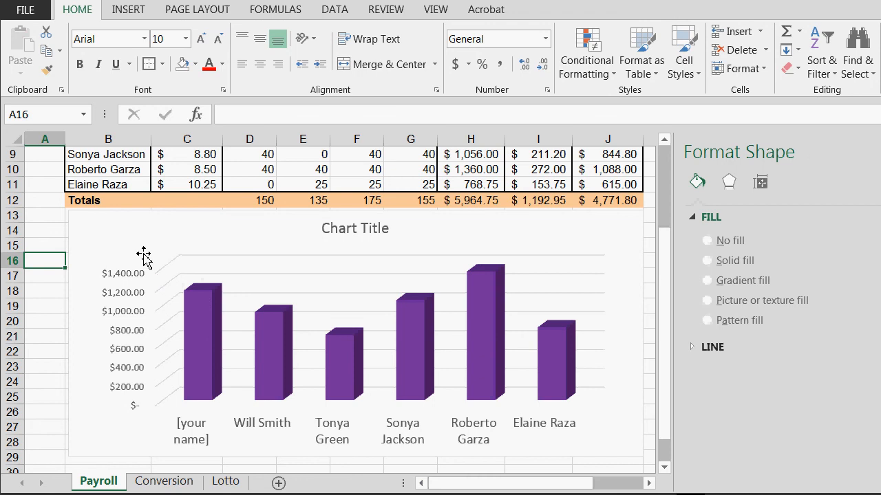
- Give the gross pay chart's background area a gradient fill
click(98, 226)
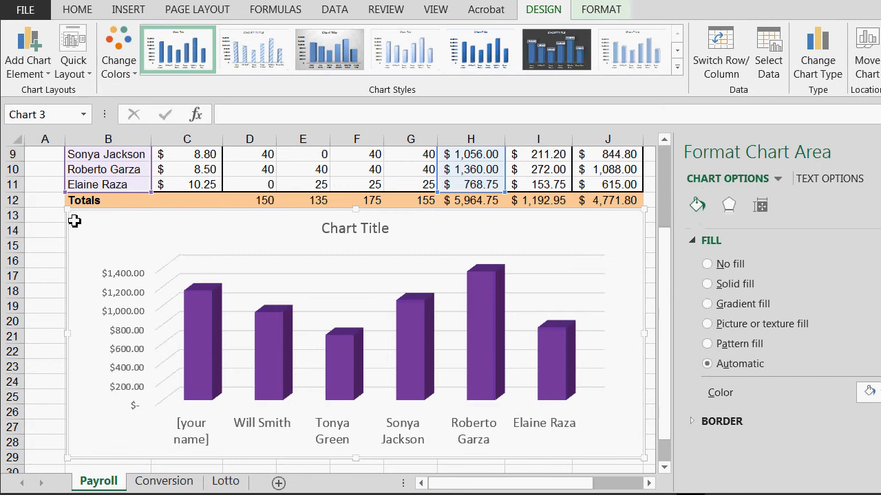
click(708, 305)
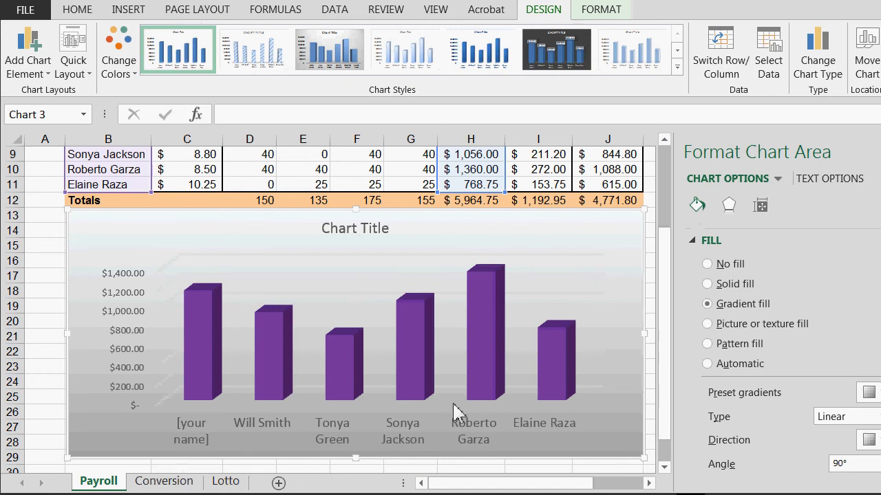
scroll(454, 337, up, 3)
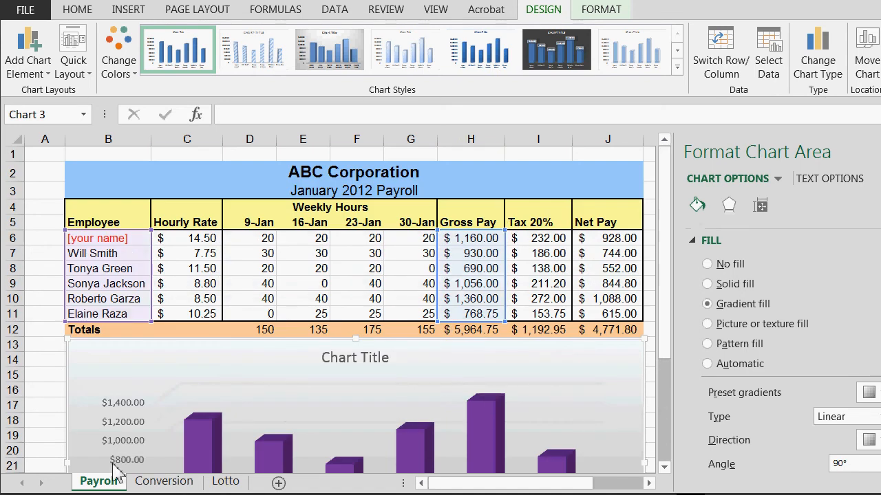
- Open the Conversion worksheet and examine its layout and the miles-to-kilometers input in F5 and formula in F7
click(161, 483)
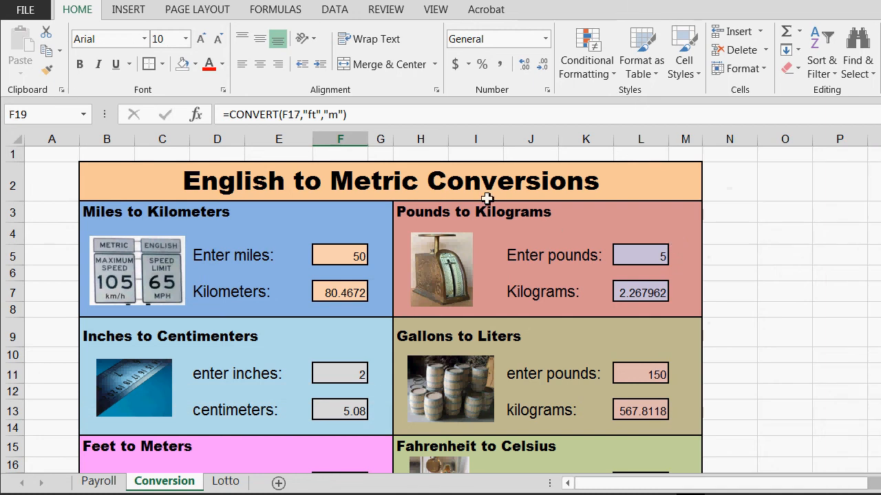
click(316, 185)
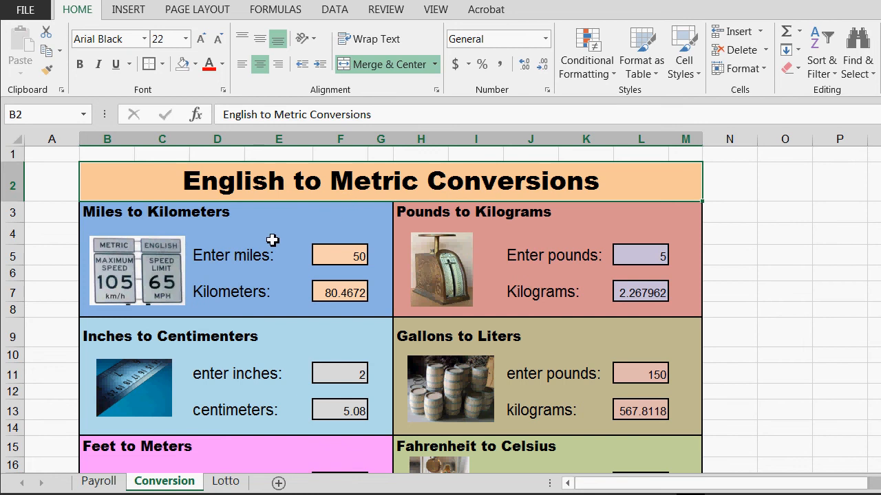
scroll(417, 293, down, 1)
scroll(417, 293, down, 1)
scroll(393, 285, up, 2)
scroll(390, 295, down, 1)
scroll(350, 262, up, 2)
click(338, 256)
click(349, 291)
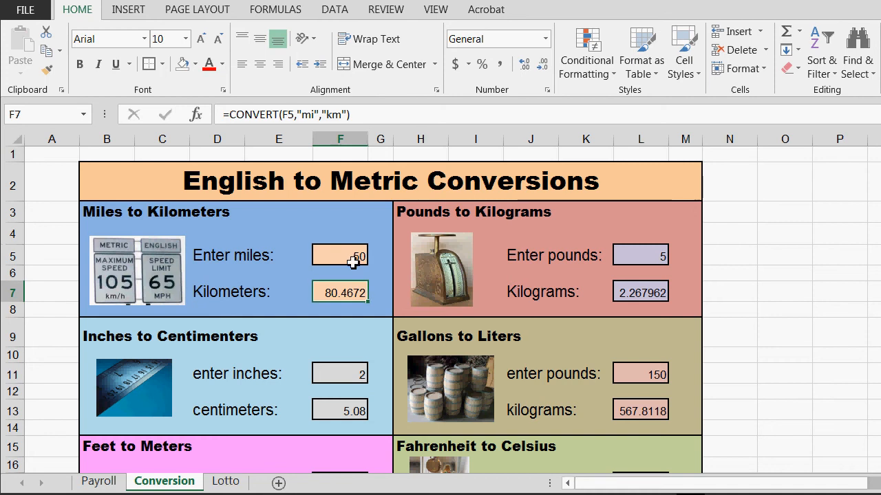
click(358, 257)
click(351, 296)
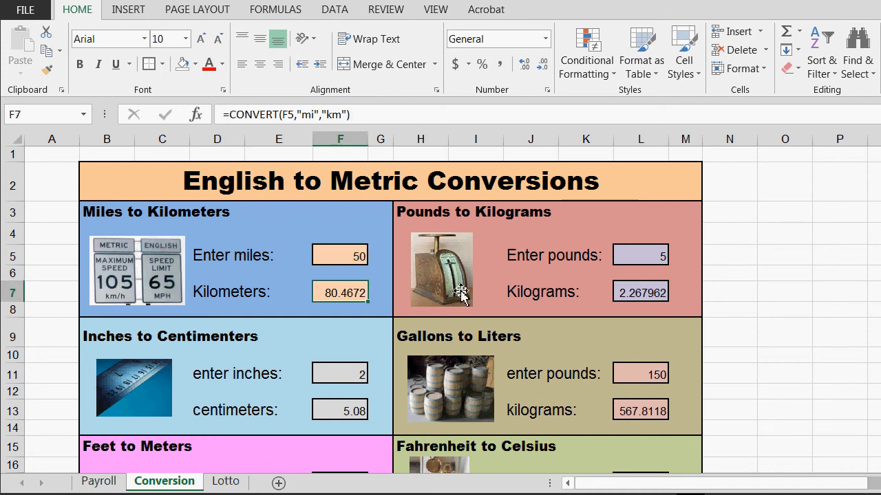
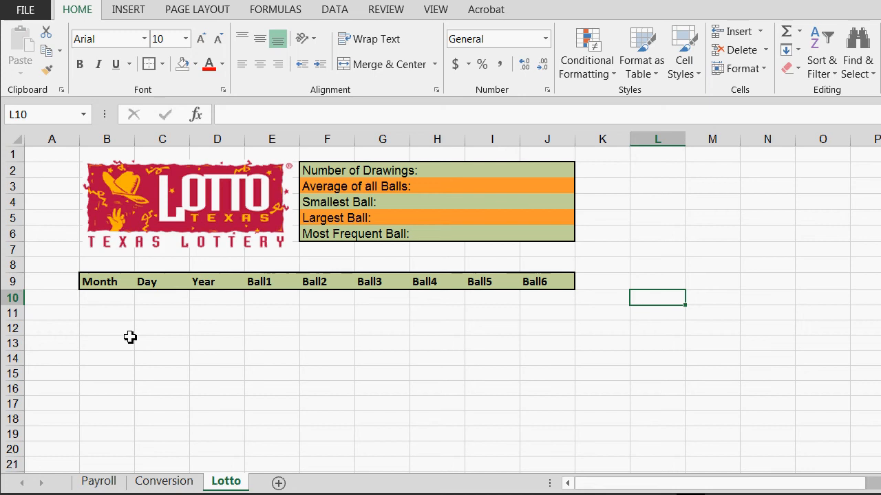
- Look over the empty rows below the Lotto worksheet's Month, Day and Year headings, starting at cell B10
click(309, 362)
click(234, 323)
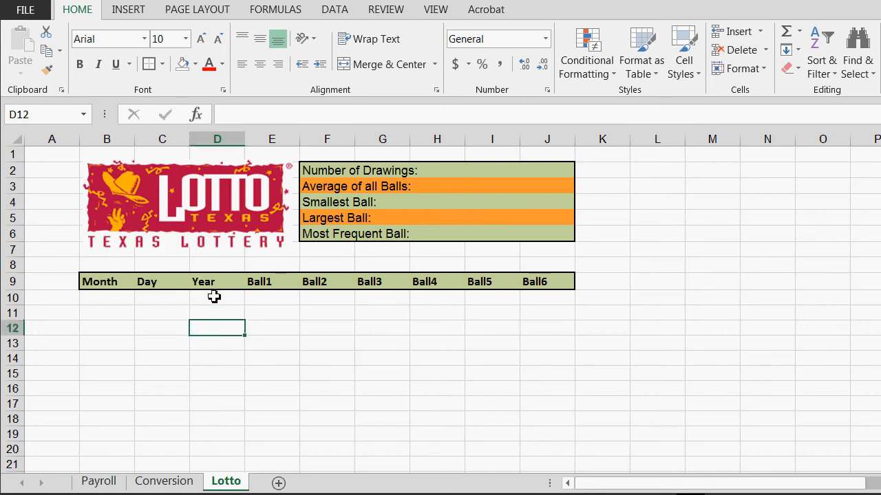
click(215, 298)
click(106, 298)
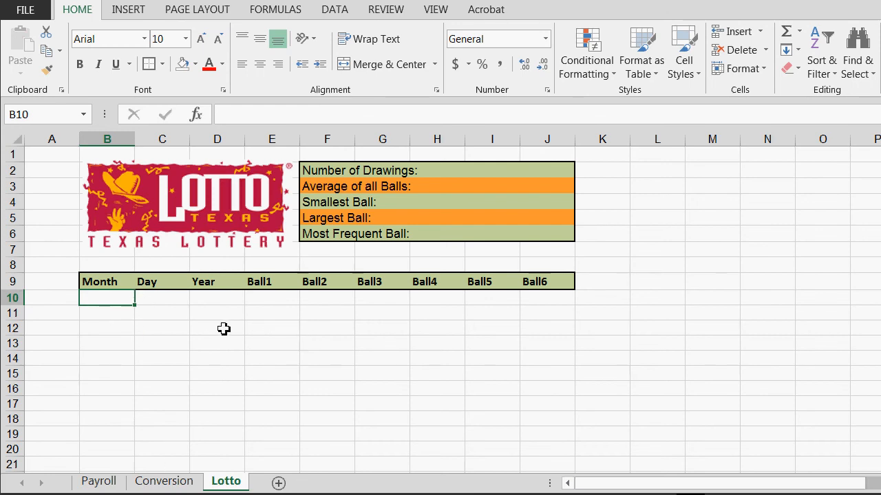
click(108, 318)
click(124, 294)
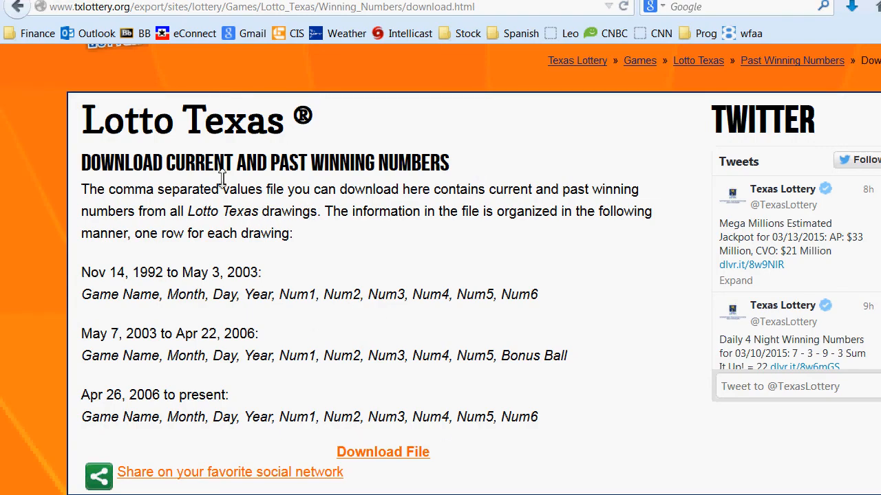
- Download the past winning numbers file lottotexas.csv from the Lotto Texas page and open it in Microsoft Excel
click(406, 453)
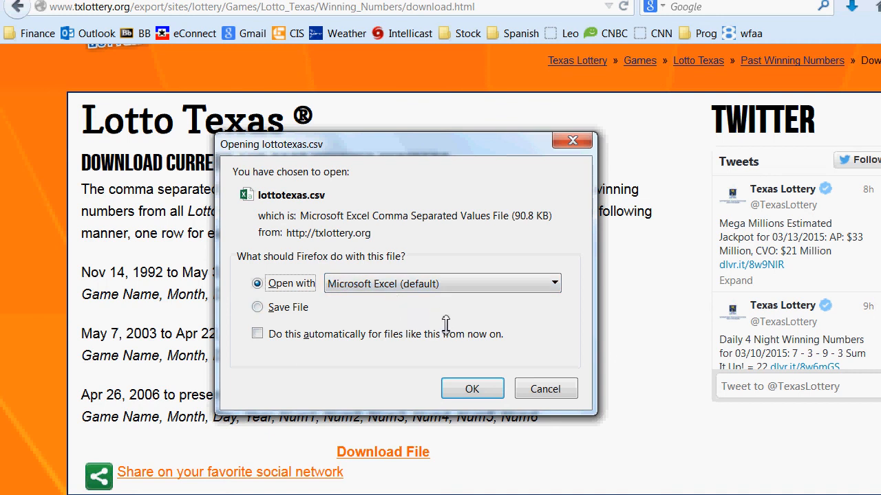
click(475, 388)
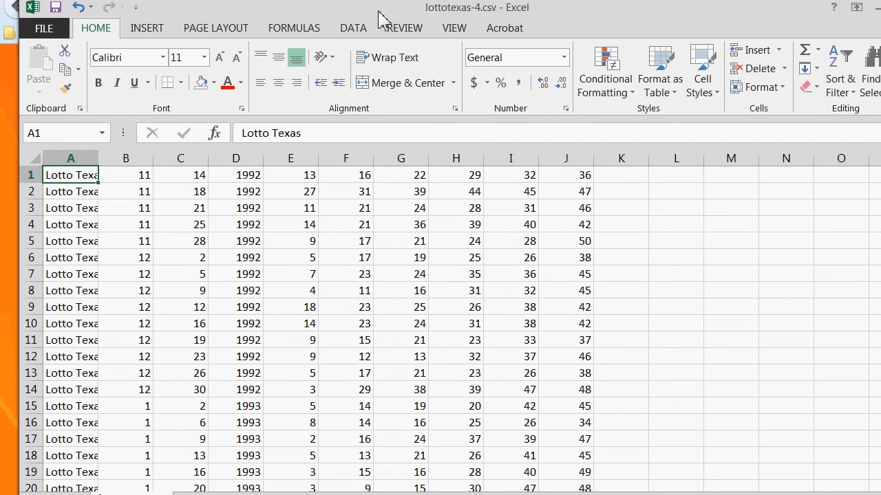
drag(378, 11, 378, 0)
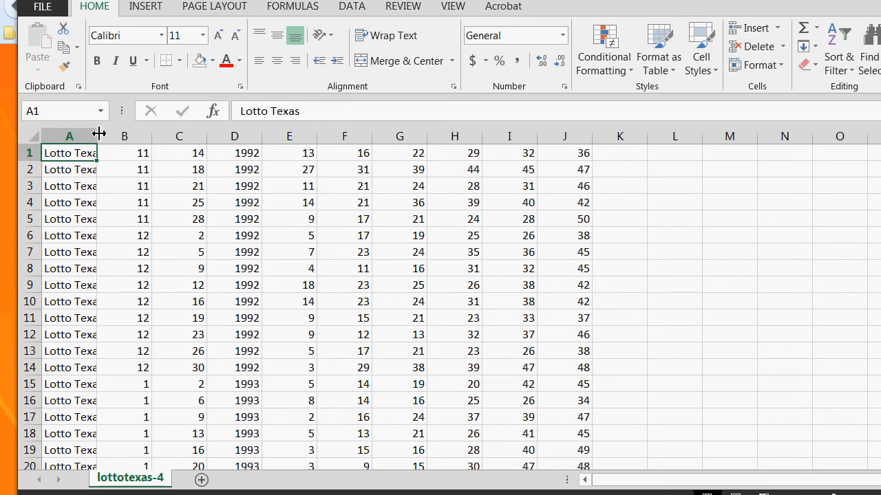
- Delete column A containing the Lotto Texas game name from the downloaded data
drag(97, 137, 99, 137)
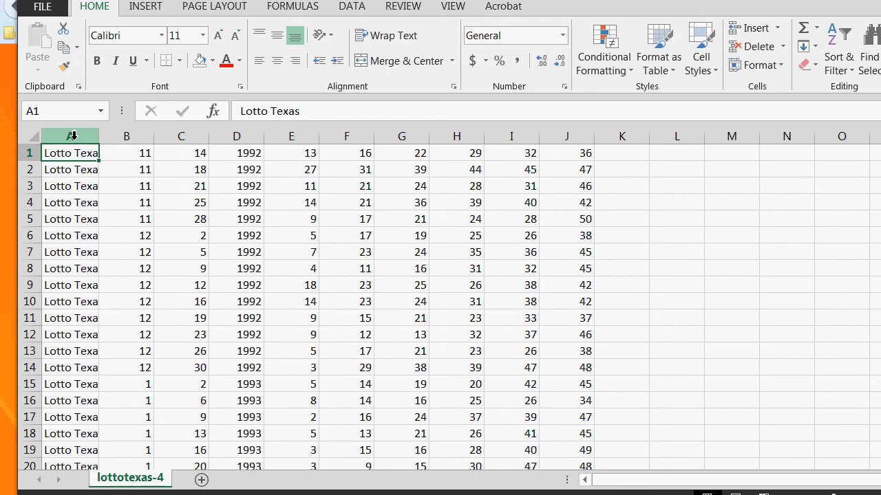
right_click(73, 135)
right_click(60, 139)
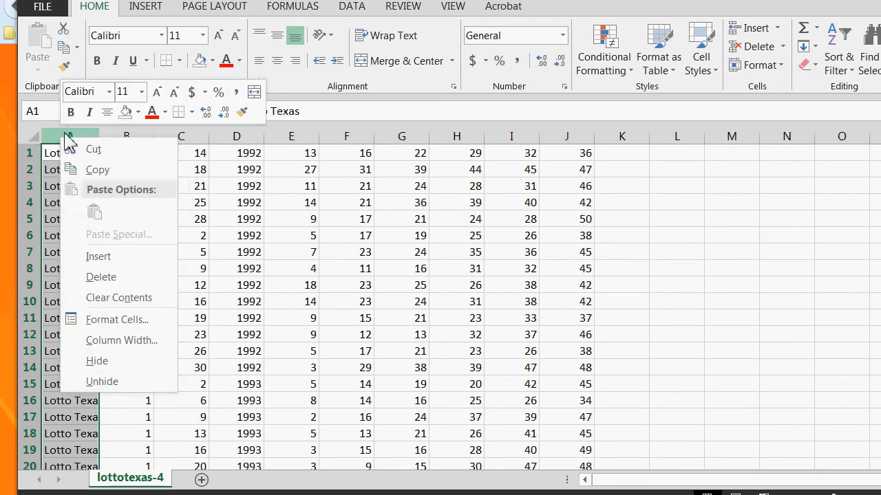
click(101, 277)
click(565, 334)
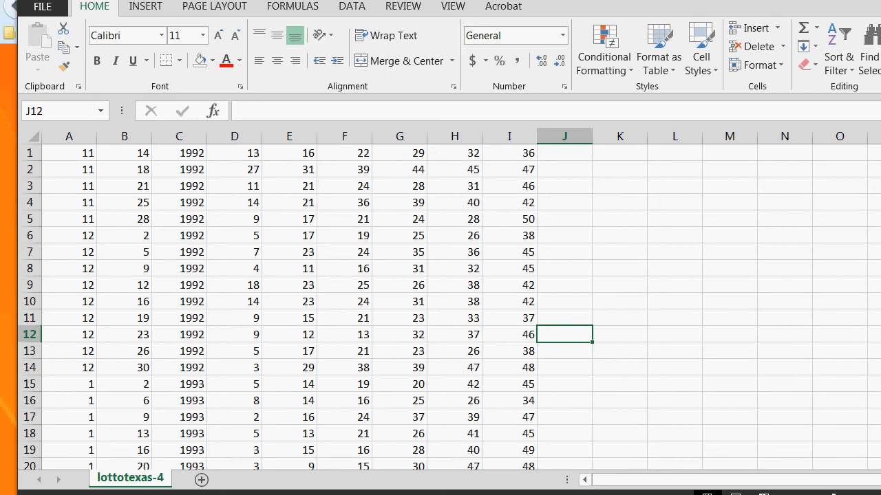
- Set up a sort of the entire downloaded data range by Column C values, ordered Largest to Smallest
mouse_move(880, 152)
mouse_down()
mouse_move(880, 447)
mouse_move(880, 147)
mouse_up()
click(236, 186)
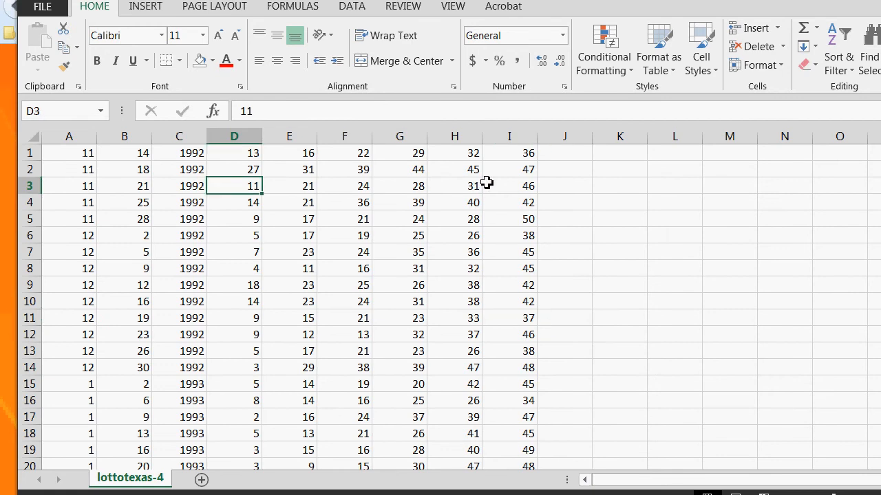
click(346, 234)
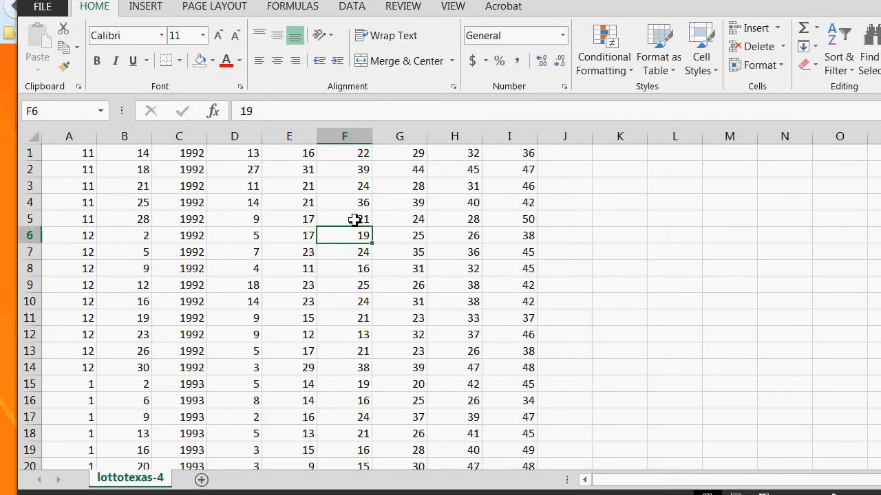
key(ctrl+a)
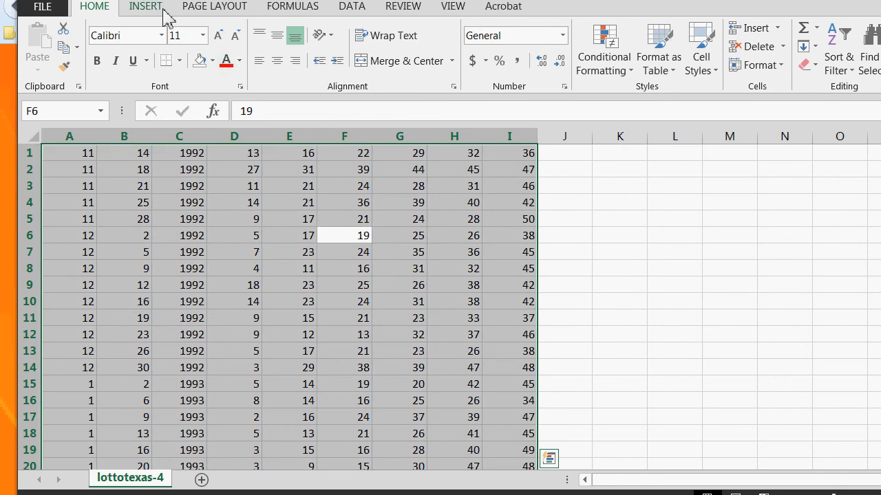
click(352, 9)
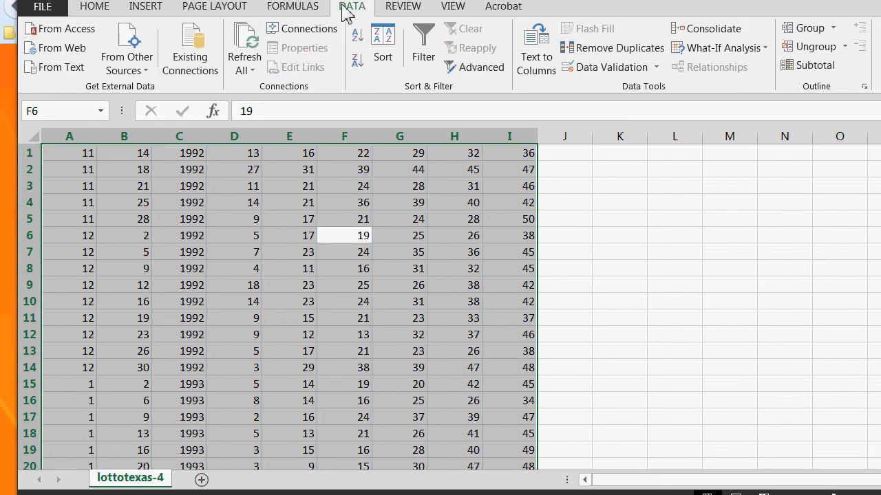
click(390, 42)
drag(468, 261, 375, 194)
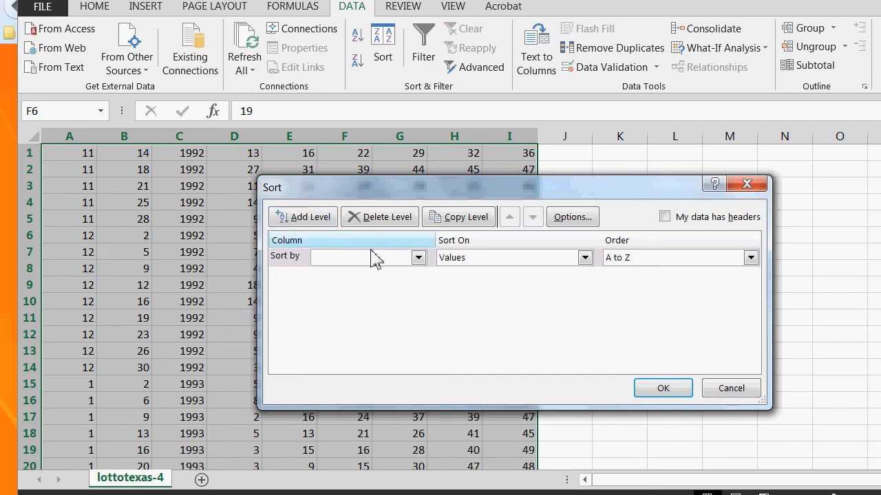
click(418, 258)
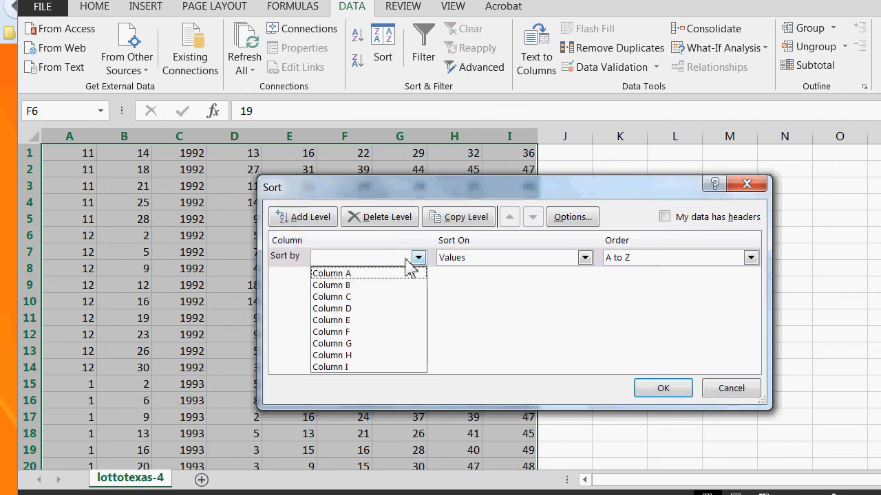
click(347, 296)
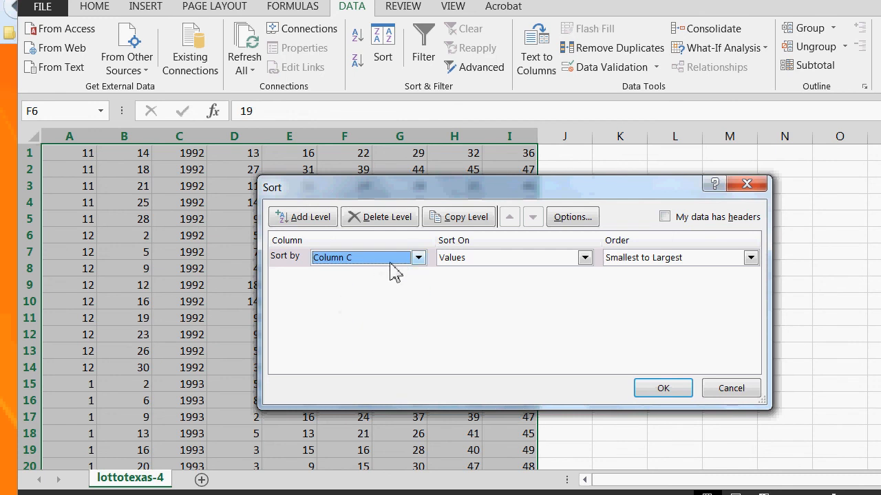
click(655, 260)
click(646, 287)
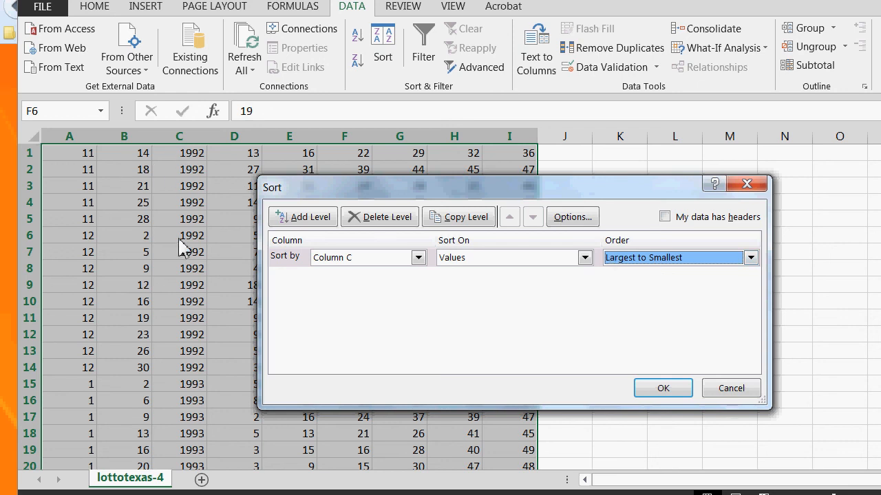
- Add a second sort level on Column A values, ordered Largest to Smallest
click(309, 217)
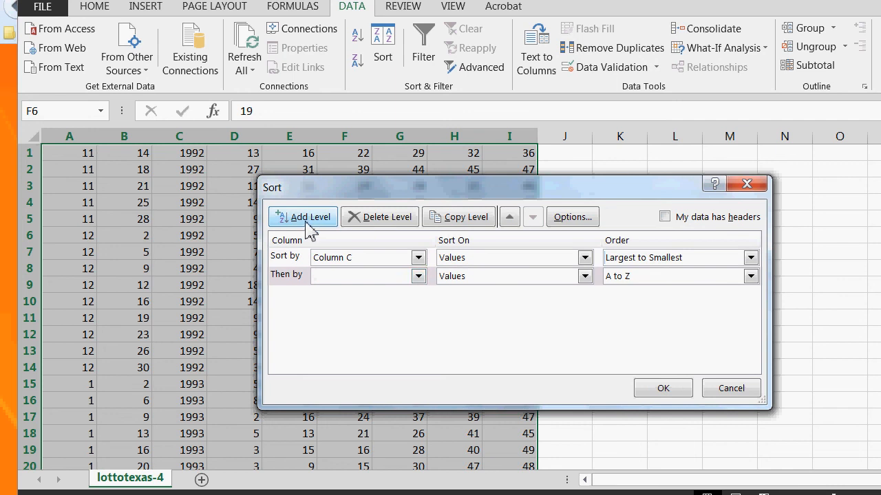
click(363, 276)
click(349, 294)
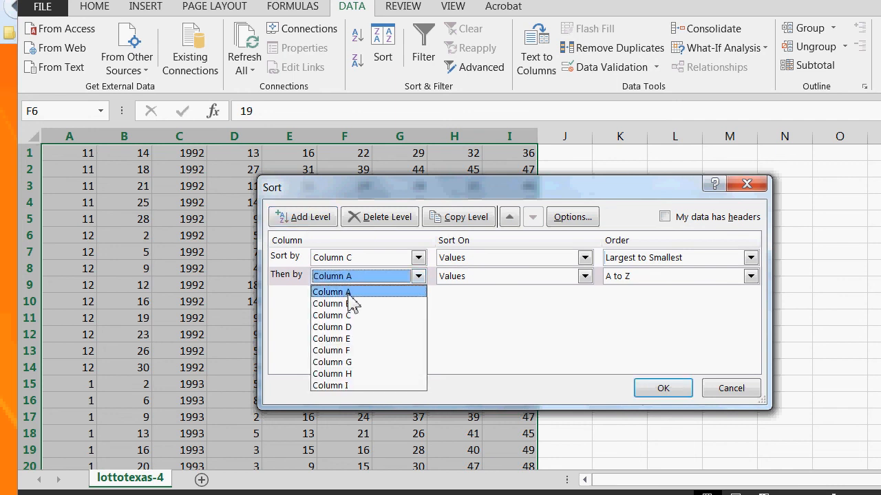
click(688, 278)
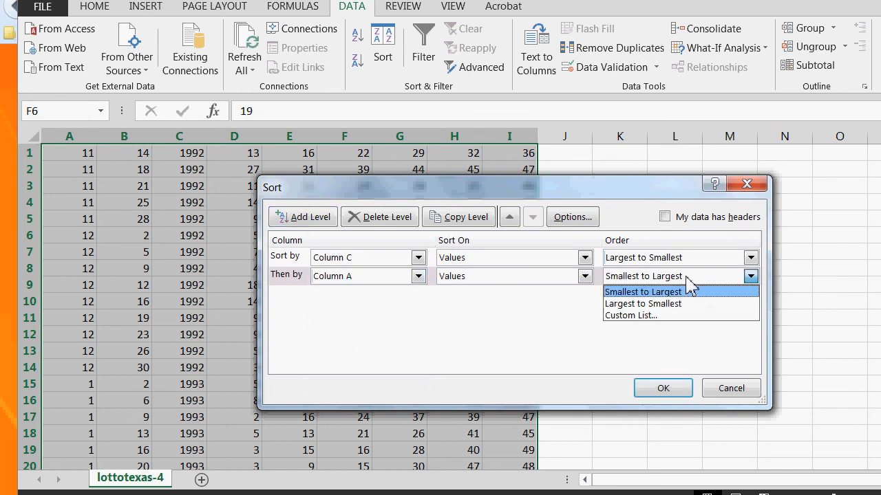
click(669, 305)
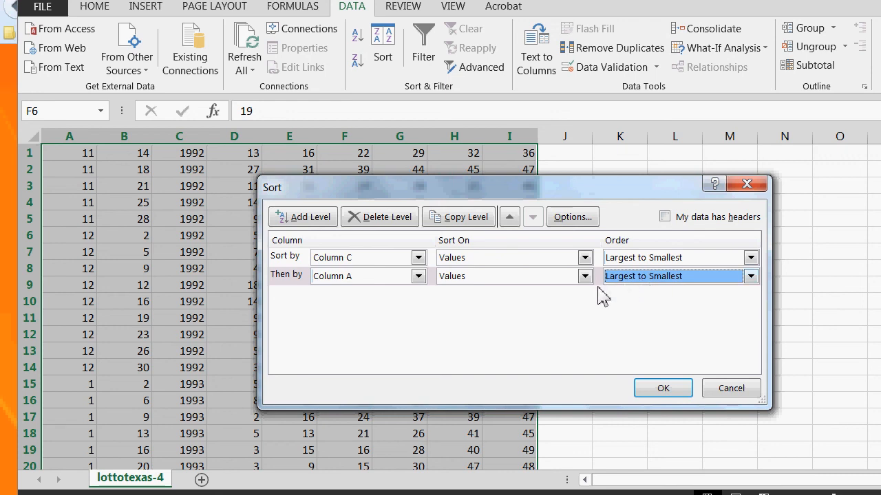
- Add a third sort level on Column B values, ordered Largest to Smallest, and apply the sort
click(308, 222)
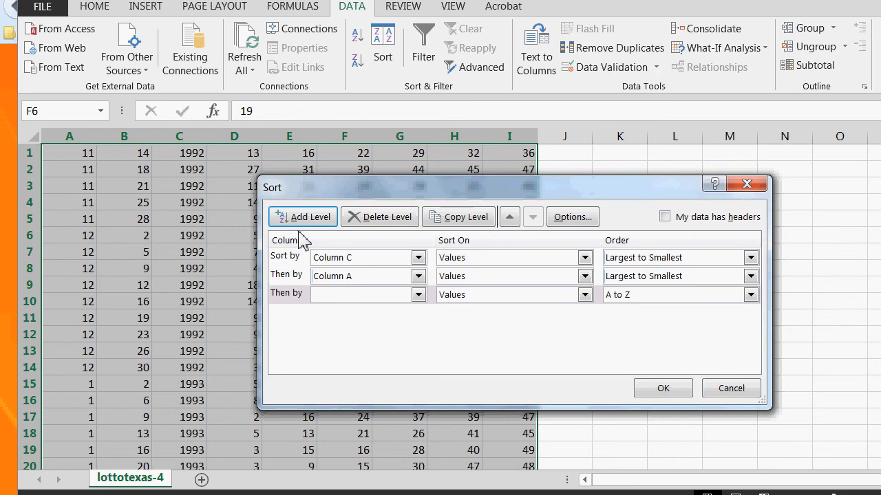
click(371, 295)
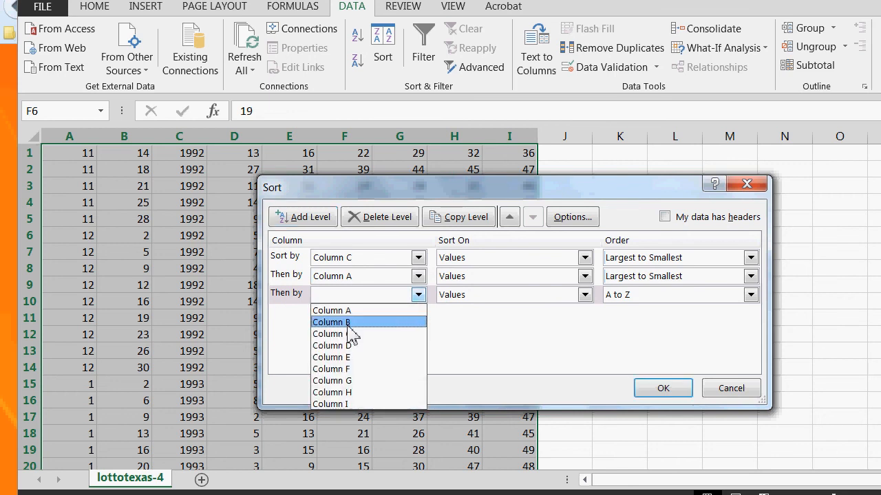
click(349, 323)
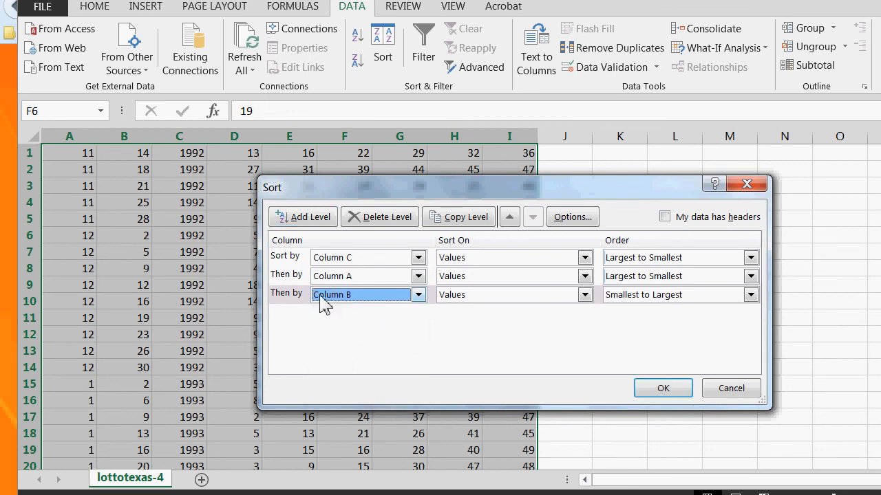
click(658, 298)
click(652, 323)
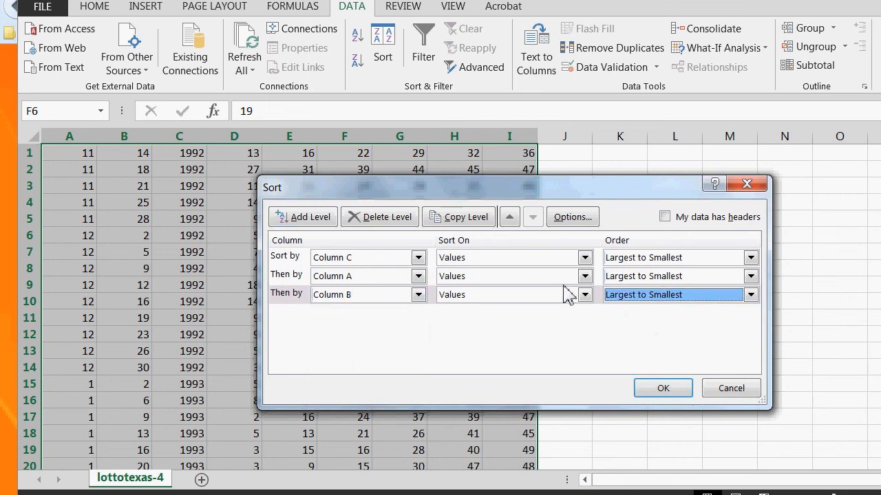
click(652, 389)
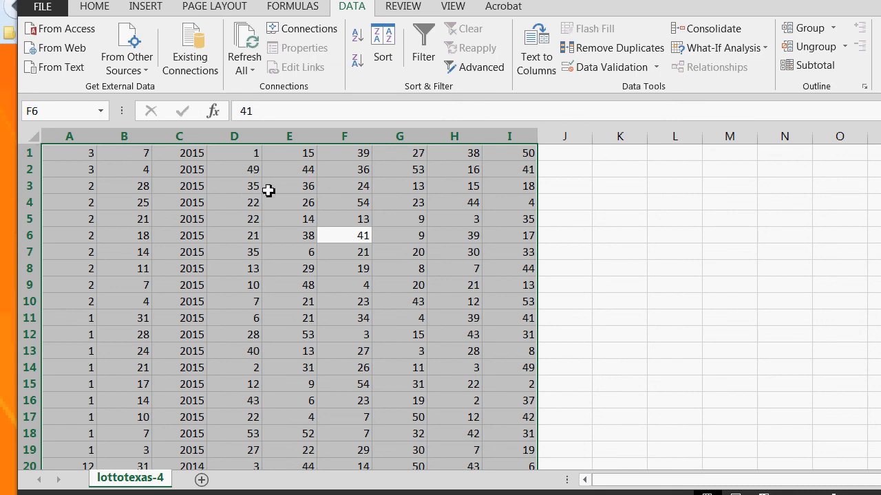
- Copy the sorted drawing data into the Lotto worksheet starting at cell B10 under the Month heading
key(ctrl+c)
click(183, 482)
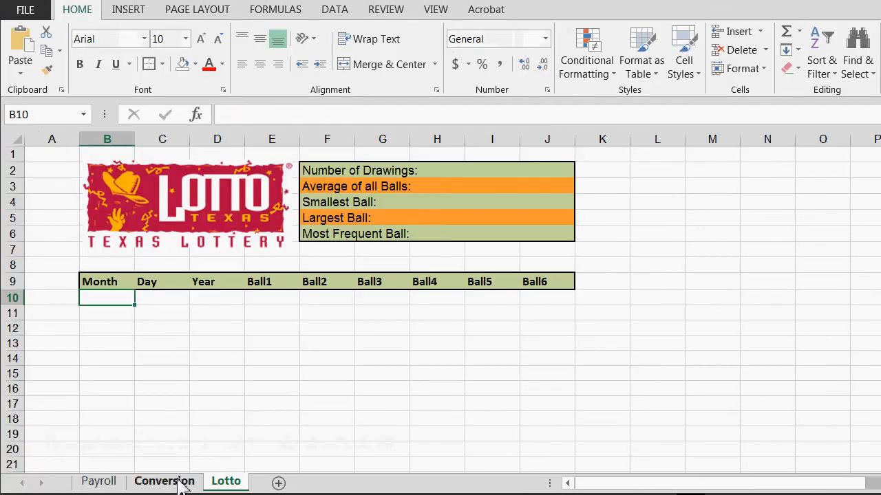
click(169, 340)
click(97, 297)
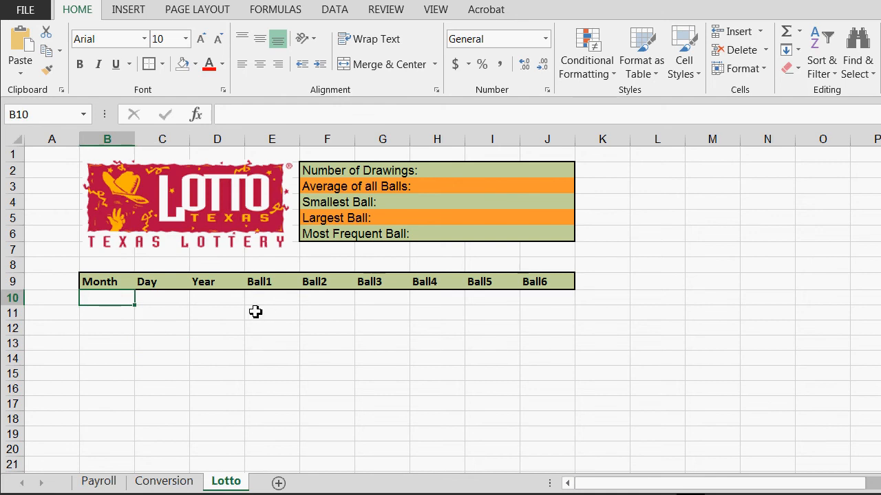
key(ctrl+v)
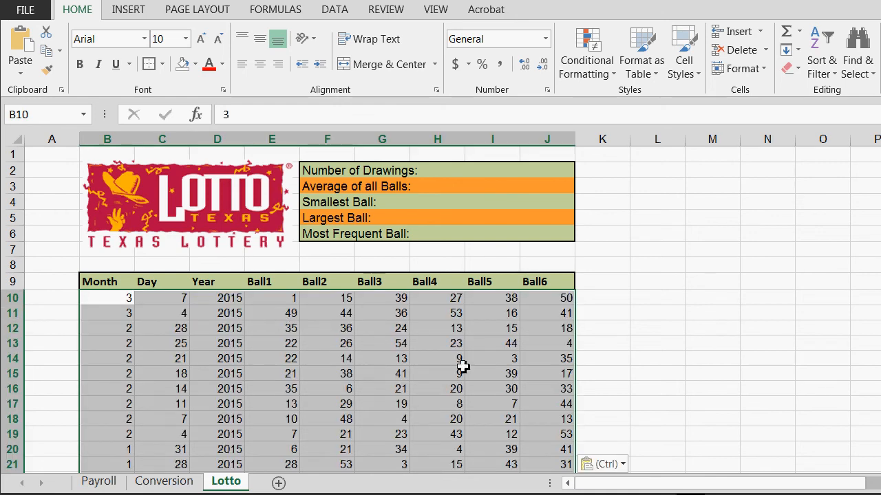
scroll(501, 324, down, 2)
scroll(484, 338, up, 2)
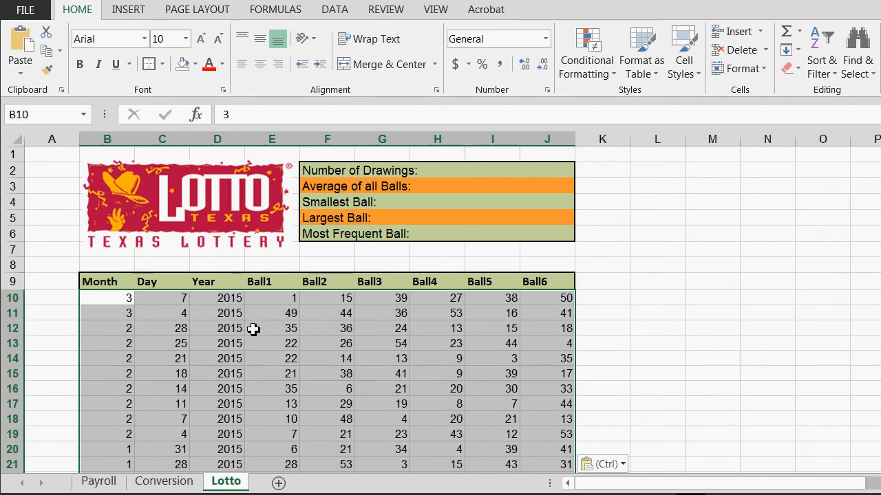
- Add a black outside border around the pasted drawing data on the Lotto worksheet
click(163, 63)
click(193, 246)
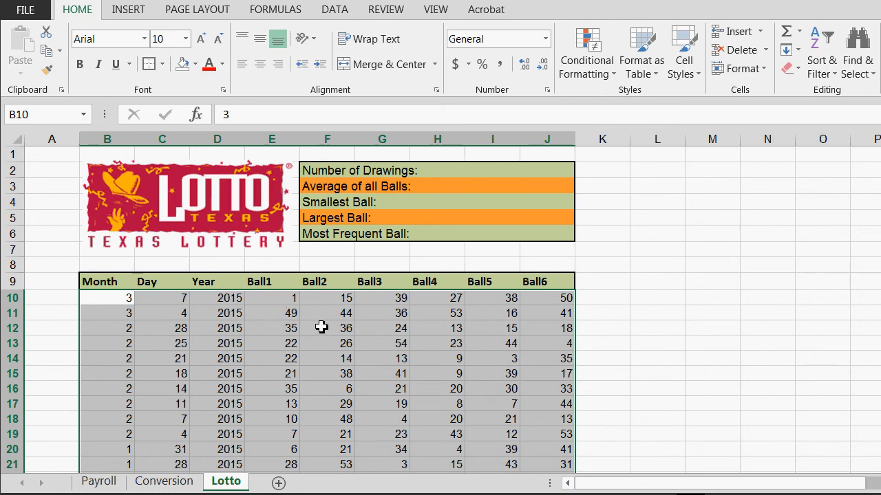
drag(298, 335, 298, 342)
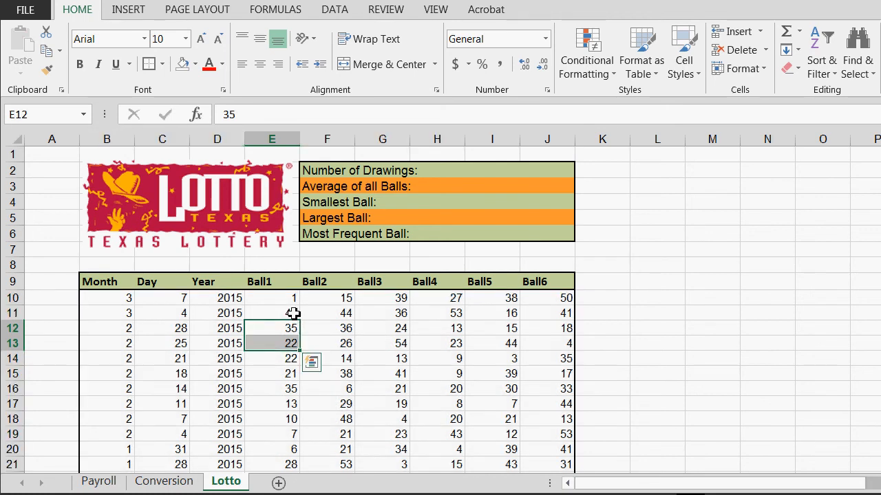
click(344, 315)
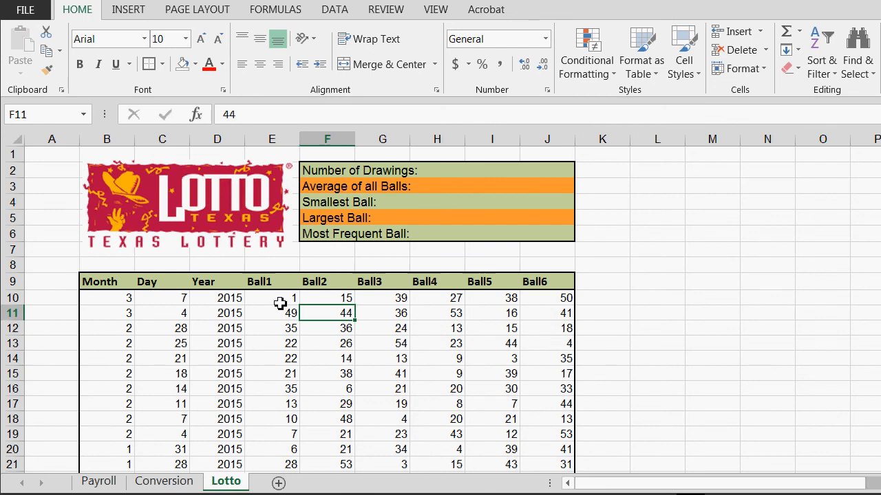
- Apply the blue-white-red color scale to the Ball1 through Ball6 values in E10:J2338
drag(280, 303, 556, 444)
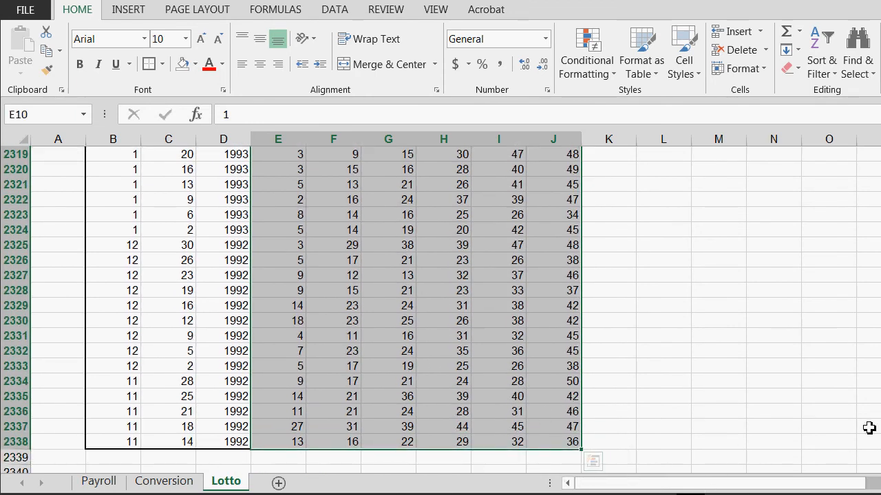
drag(880, 458, 880, 155)
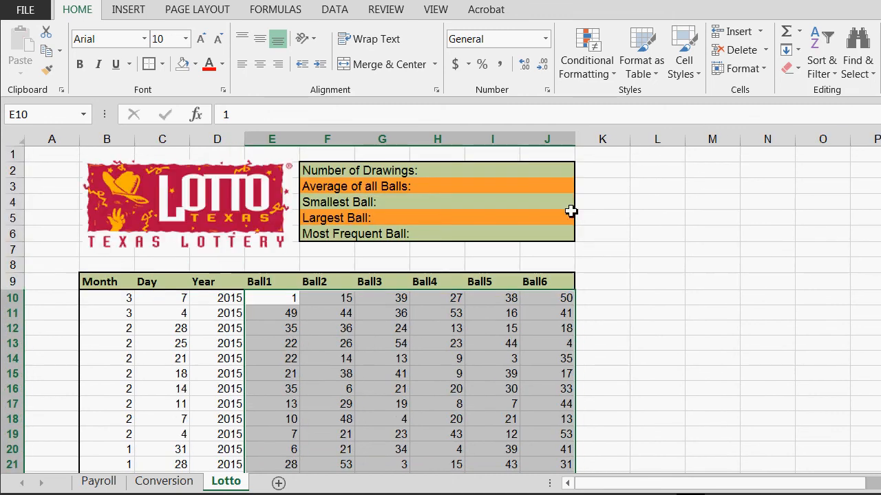
click(591, 72)
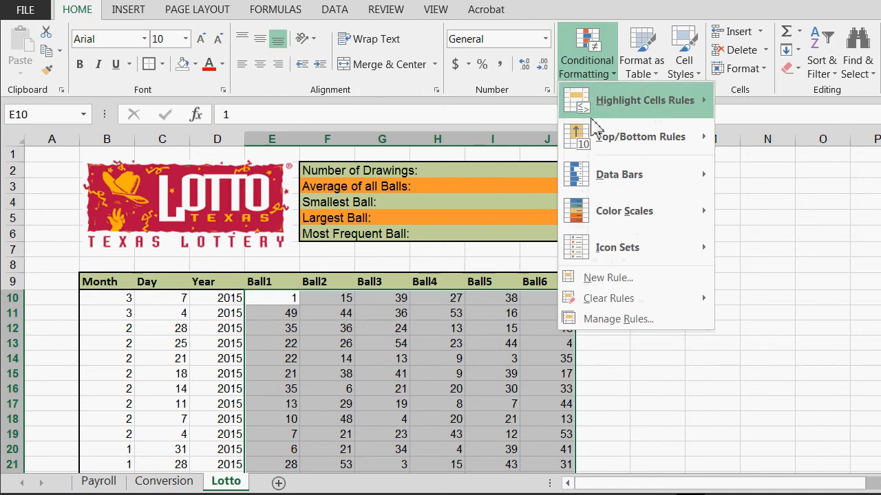
mouse_move(608, 221)
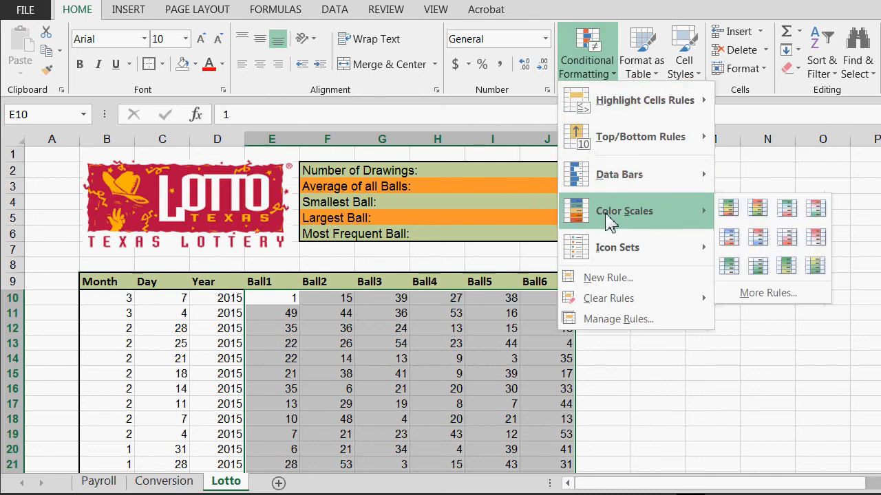
click(730, 241)
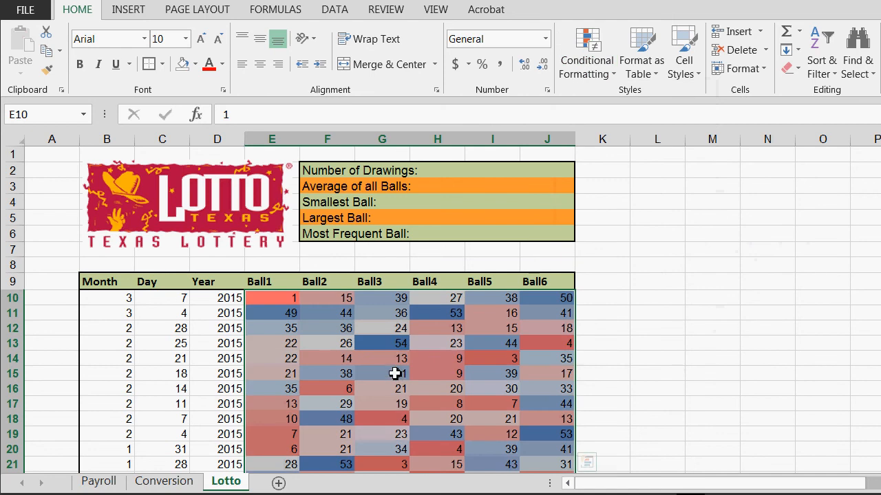
- Examine how the color scale shades low, middle and high ball numbers in the upper rows of the drawing data
click(395, 373)
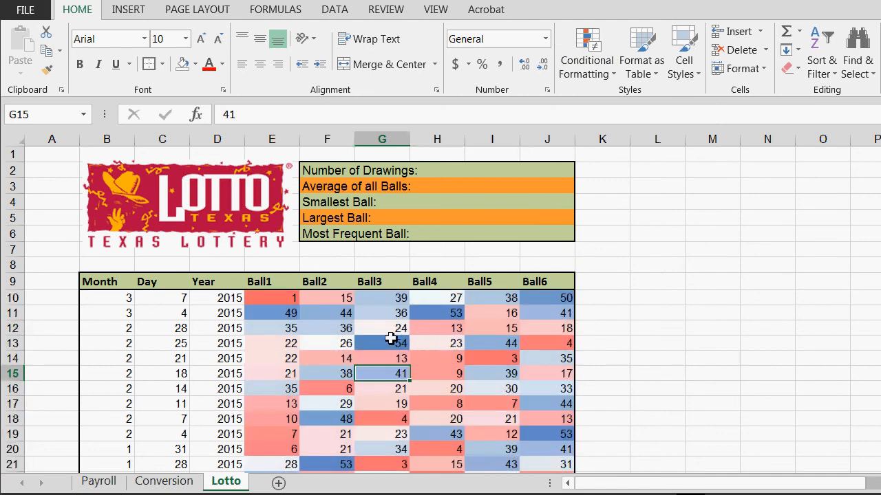
click(279, 300)
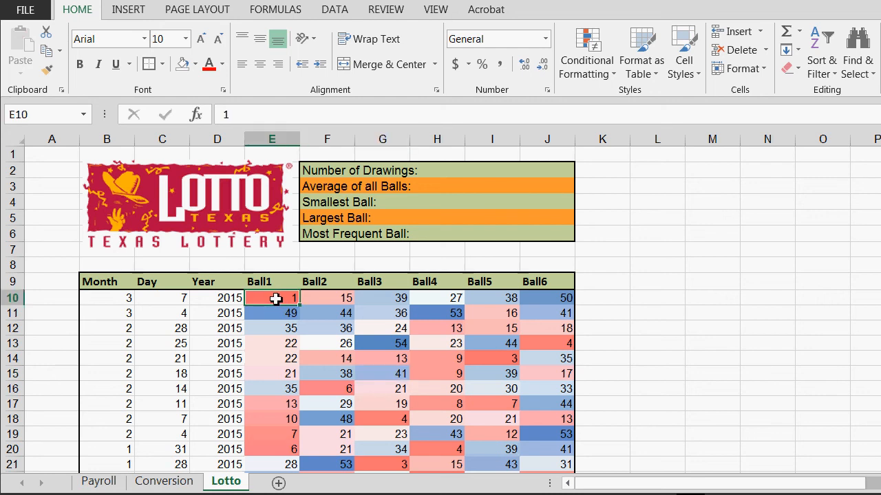
click(376, 347)
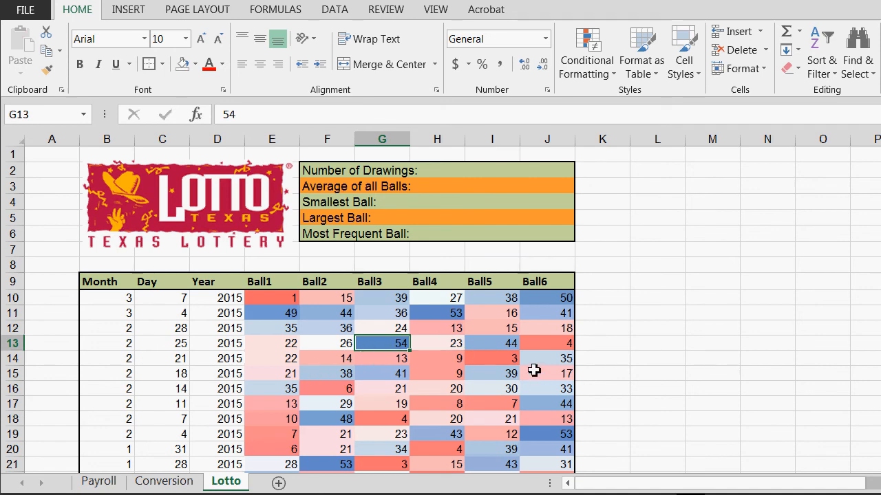
click(487, 360)
click(289, 360)
click(316, 329)
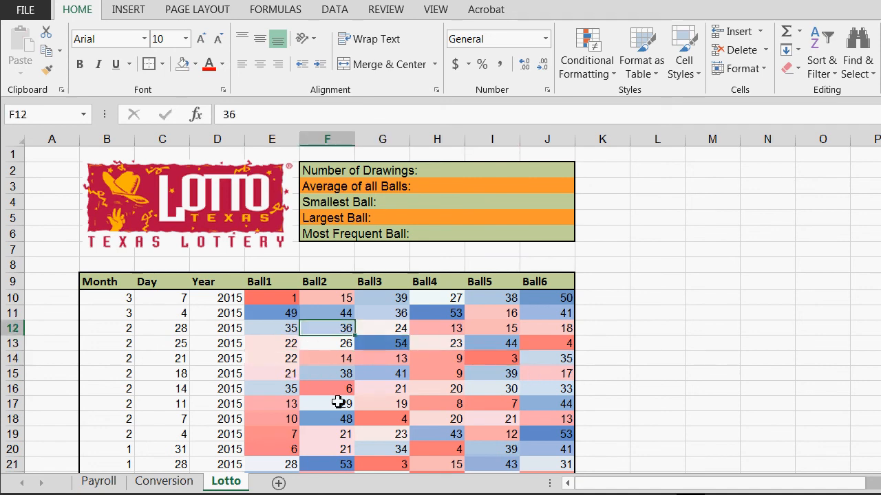
click(339, 403)
click(295, 359)
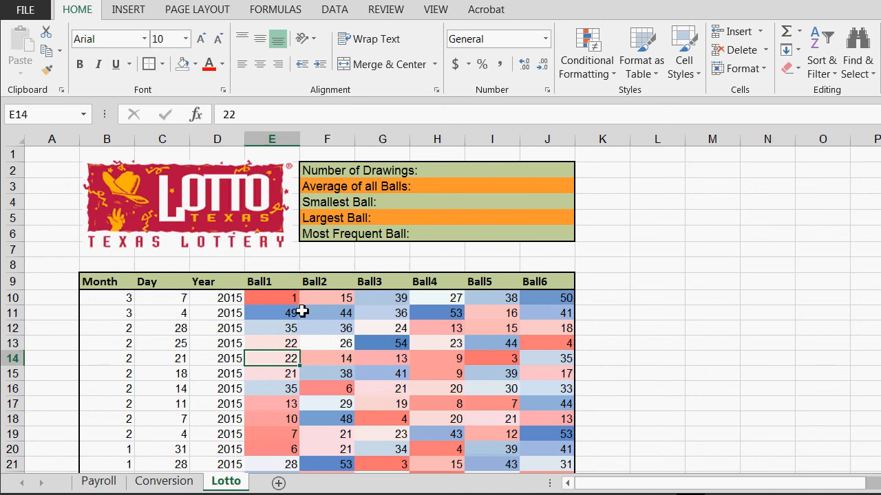
- Enter =COUNT(E10:E2338) beside Number of Drawings in J2, covering the Ball1 column from its first to its last drawing
click(541, 172)
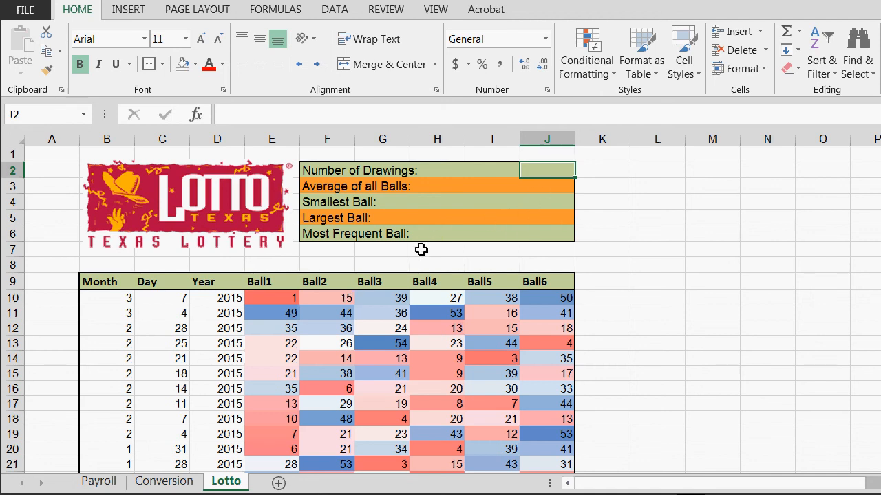
click(281, 303)
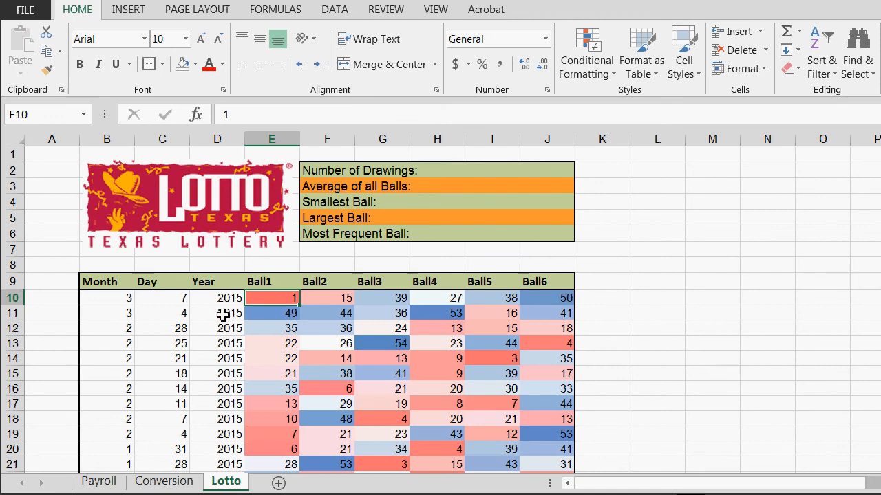
click(269, 309)
click(277, 297)
drag(880, 165, 880, 459)
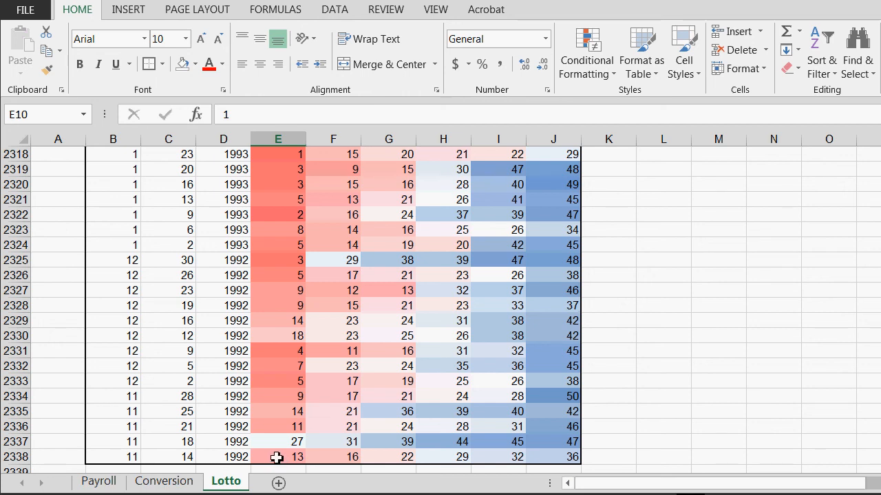
drag(880, 454, 880, 151)
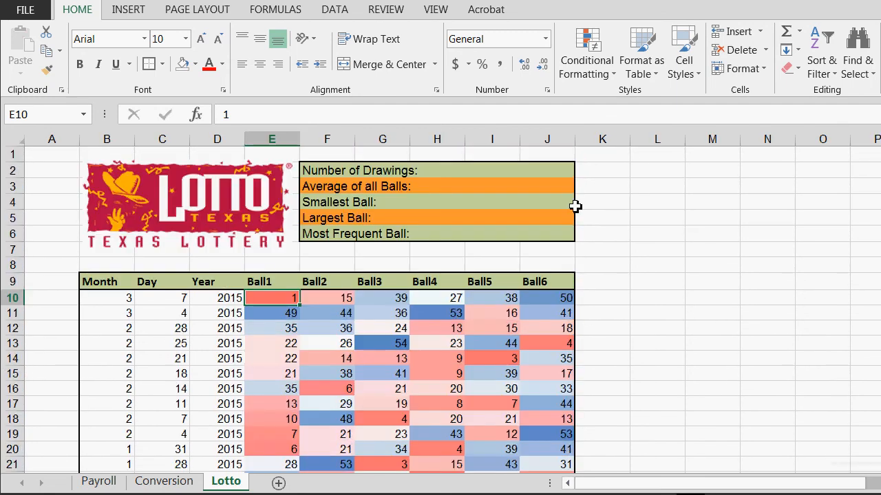
click(556, 171)
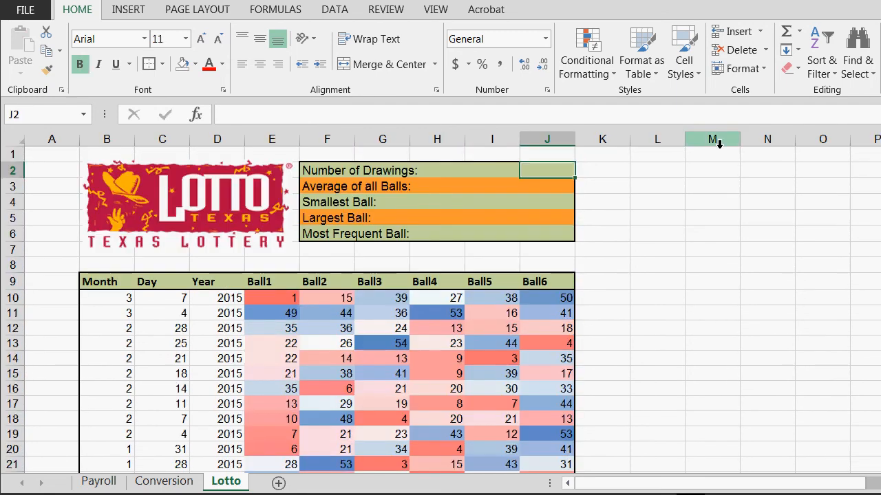
text(=)
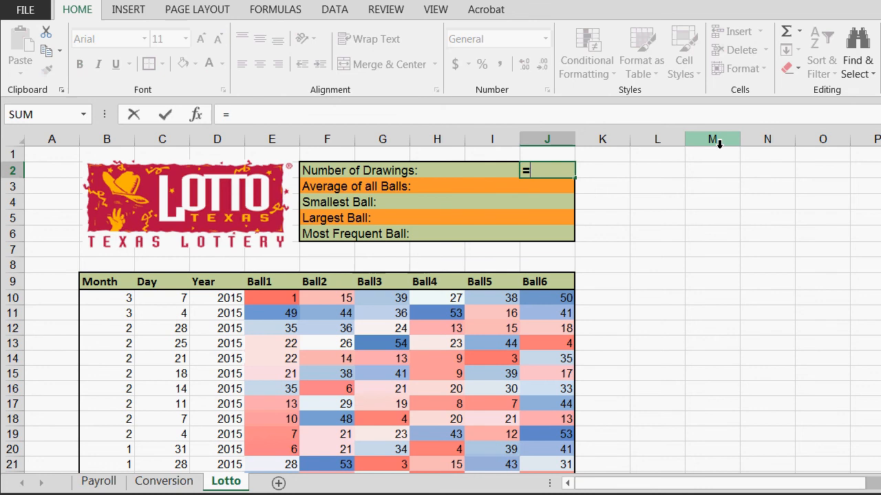
text(count()
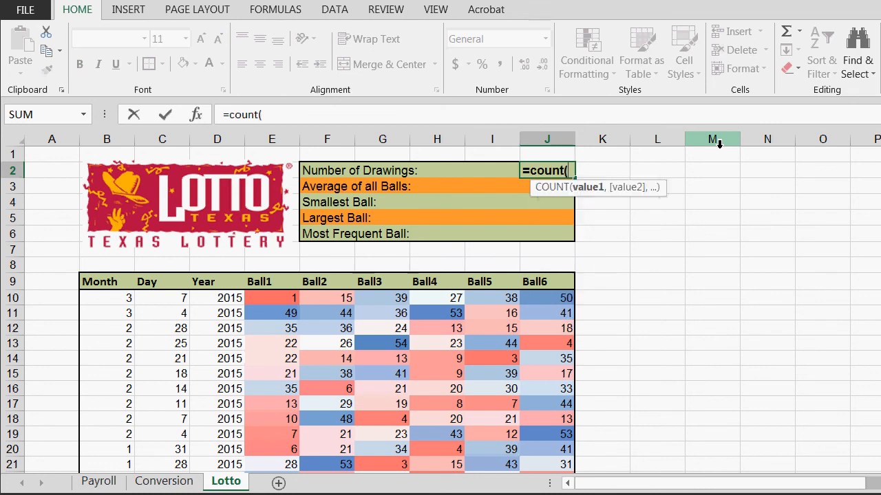
text(E10)
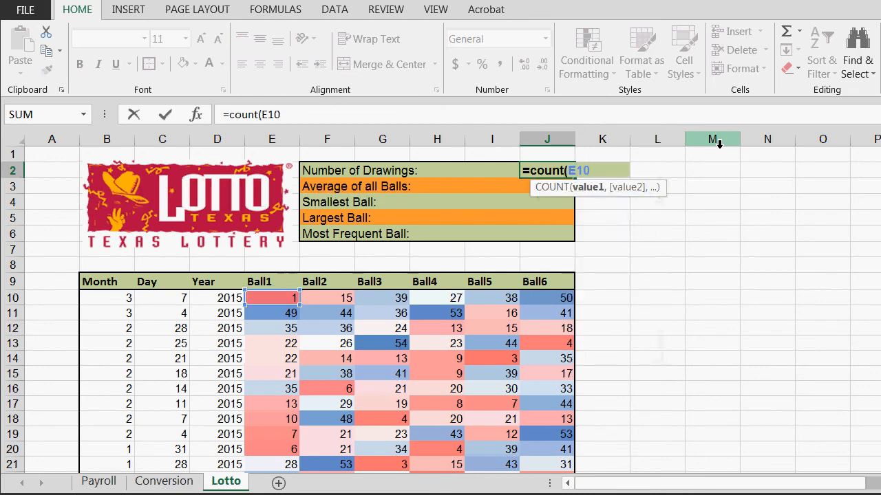
text(:E233)
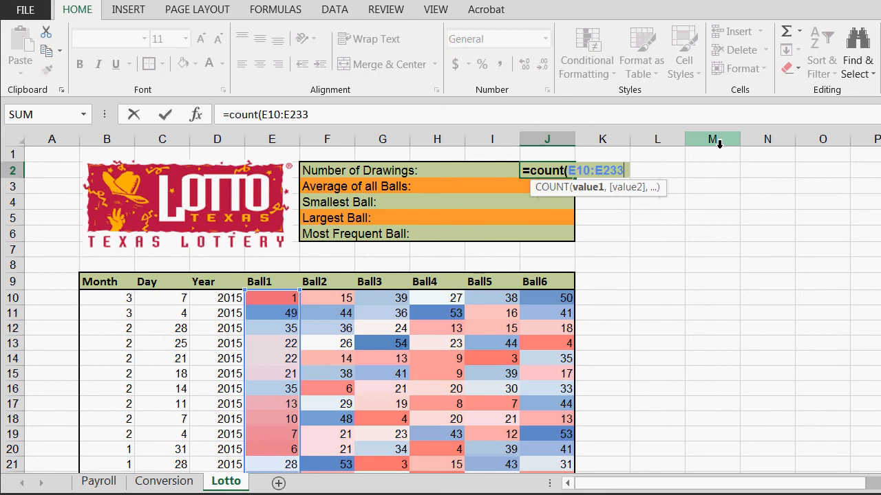
text(8)
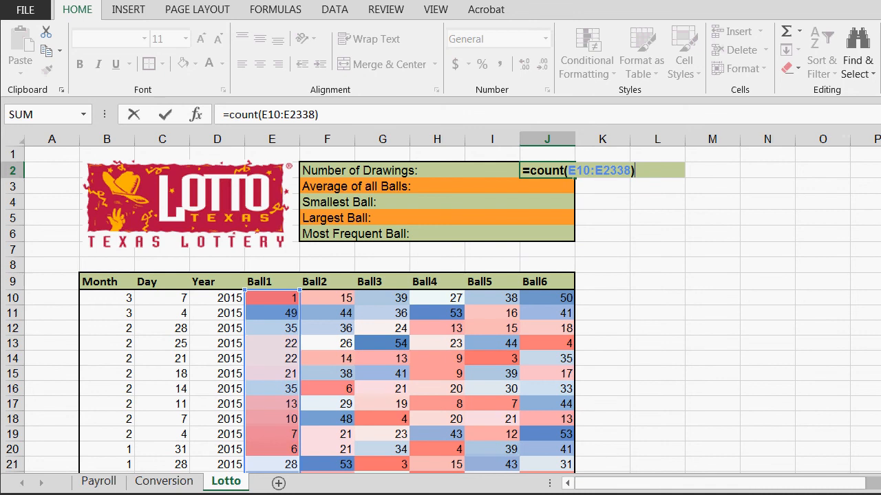
key(Return)
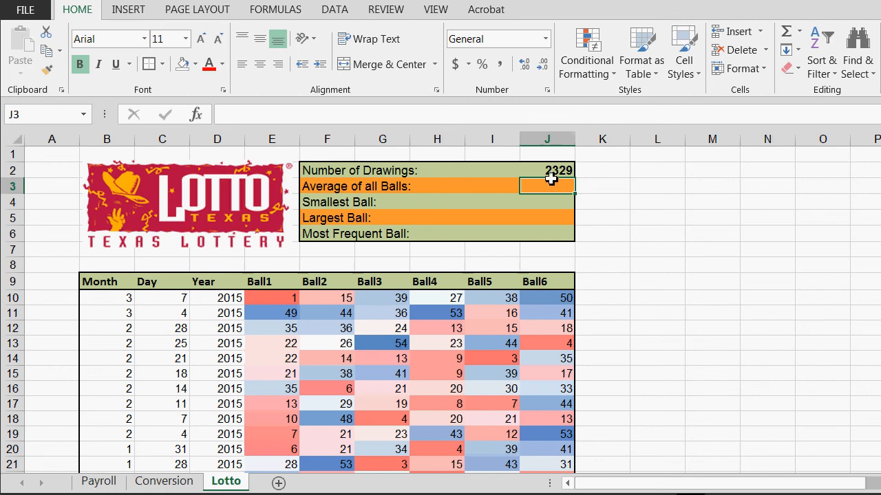
- Enter =AVERAGE(E10:J2338) beside Average of all Balls in J3, covering all six ball columns
drag(275, 298, 547, 449)
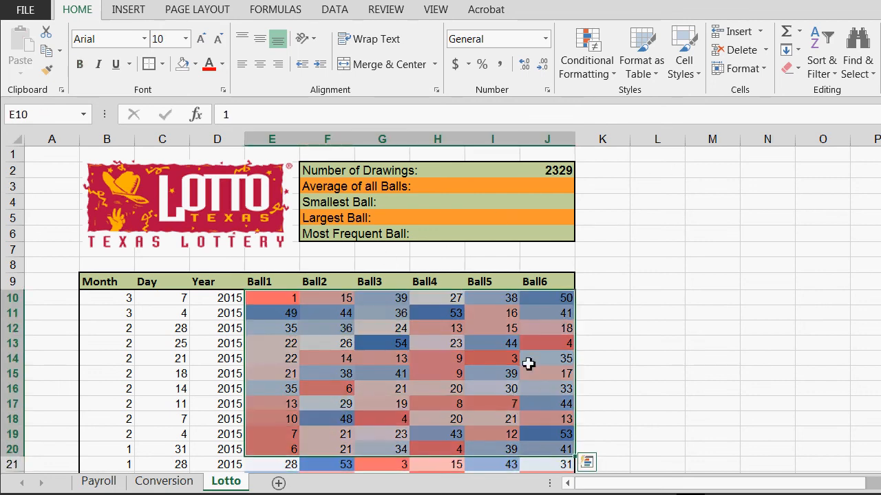
click(338, 340)
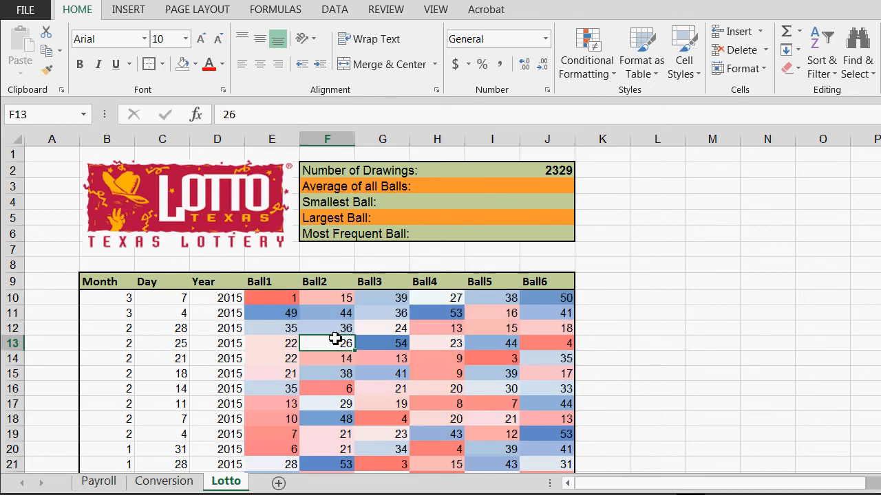
click(276, 298)
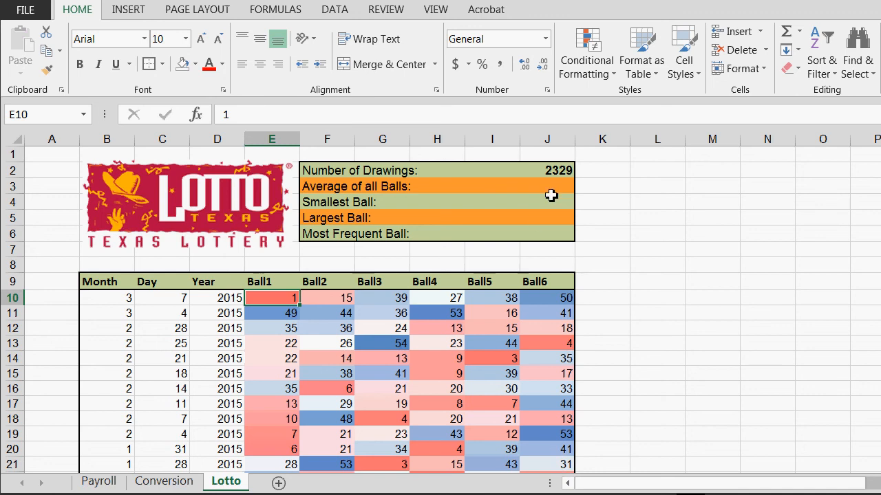
click(561, 170)
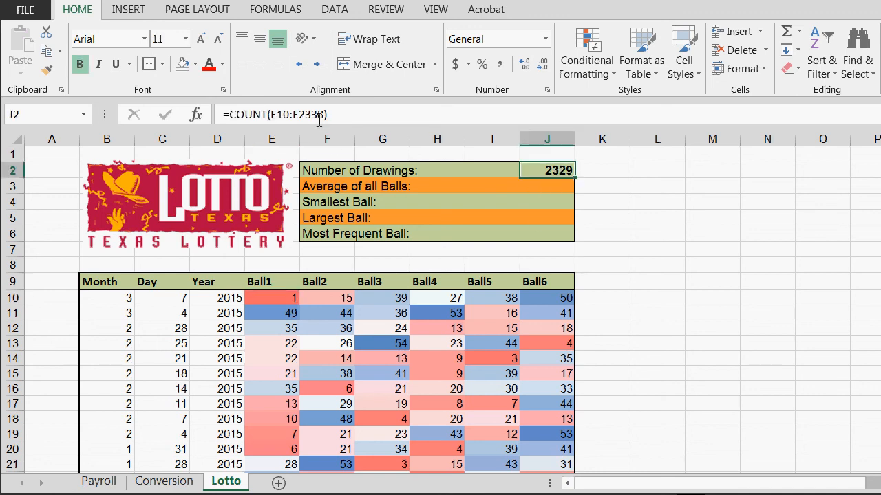
click(549, 189)
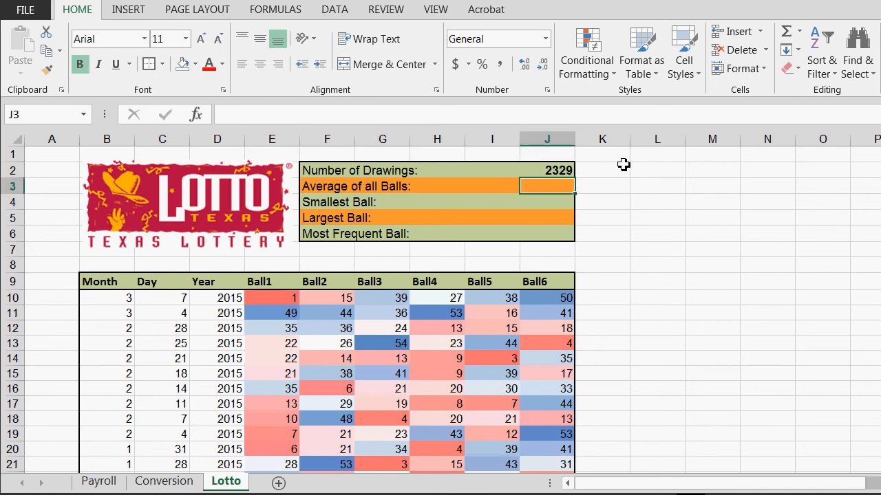
text(=)
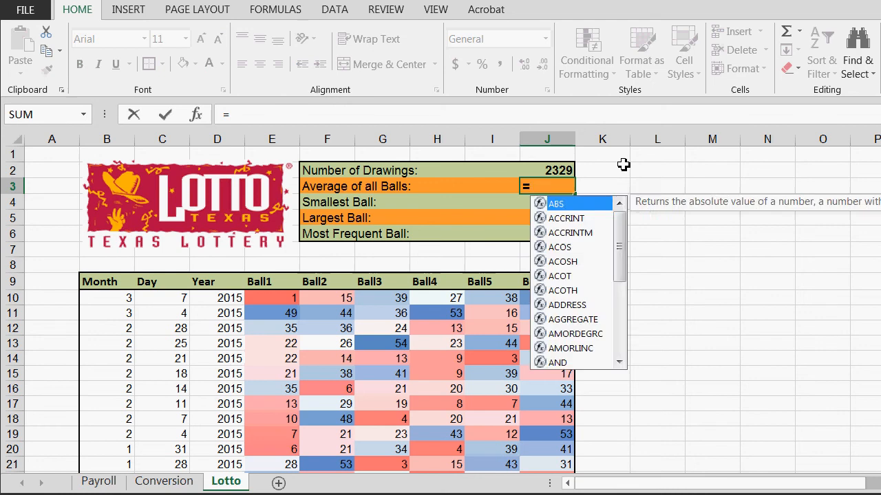
text(average)
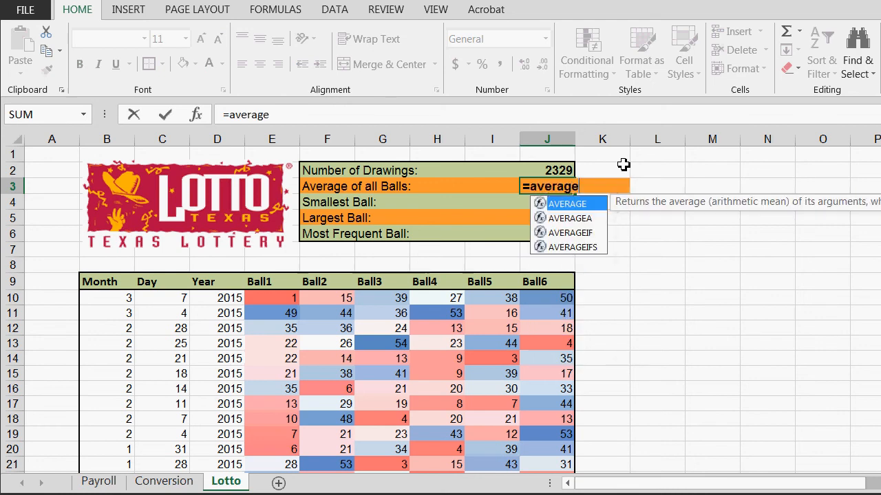
text((E2339)
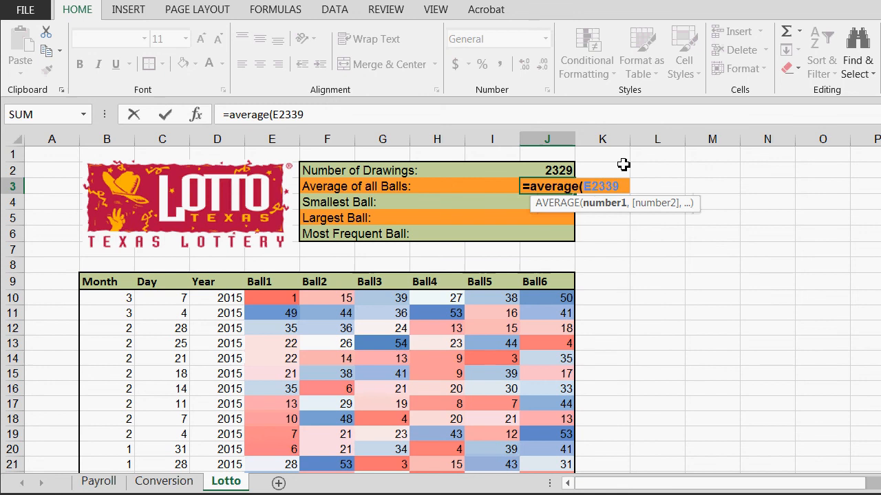
text(:J)
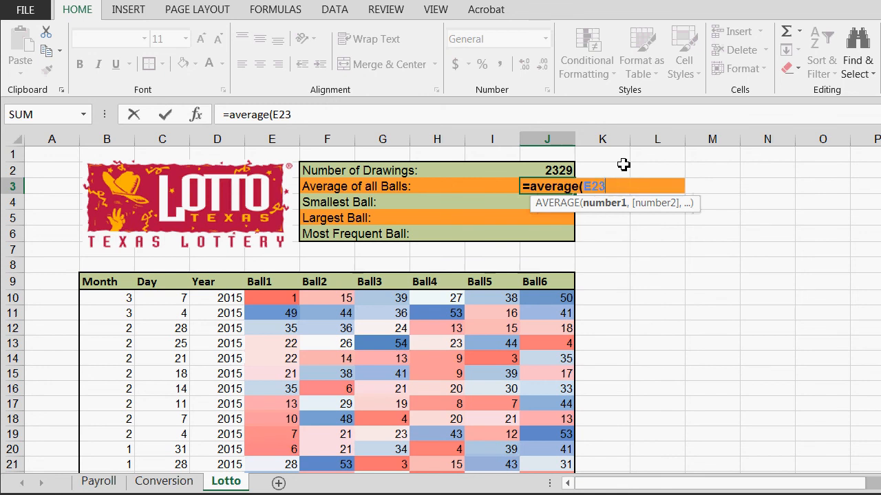
key(BackSpace)
key(BackSpace)
text(10)
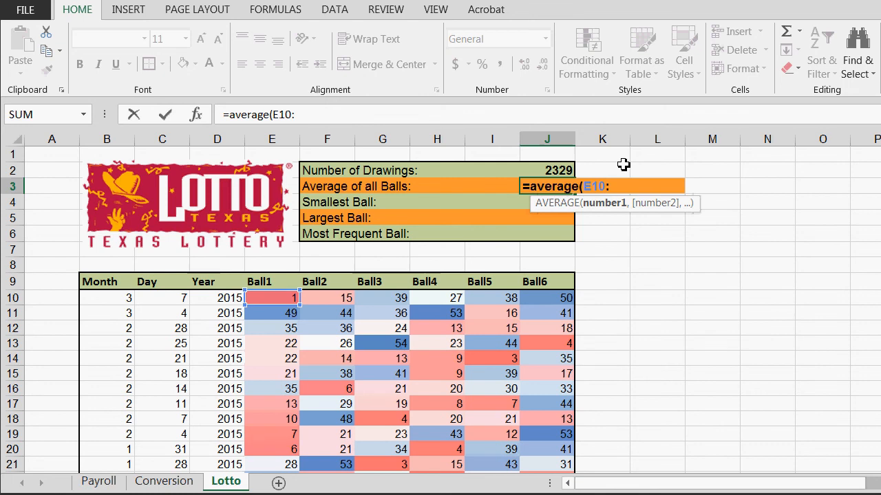
text(:J2338)
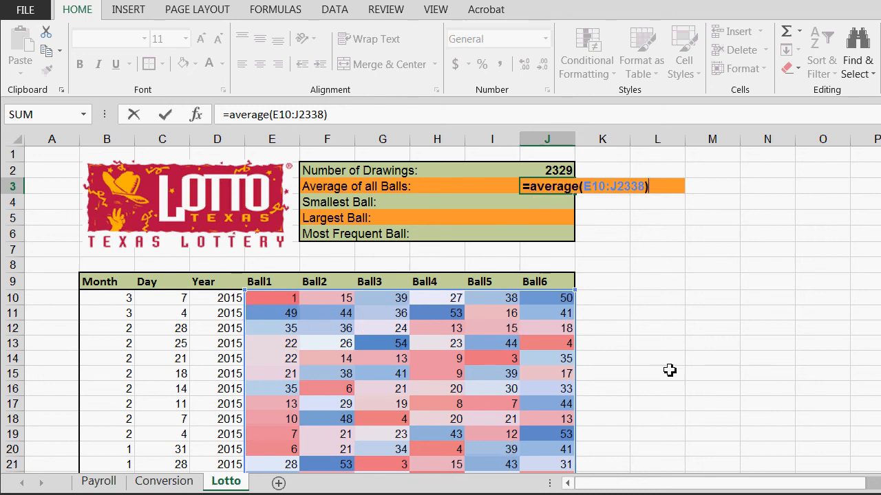
key(Return)
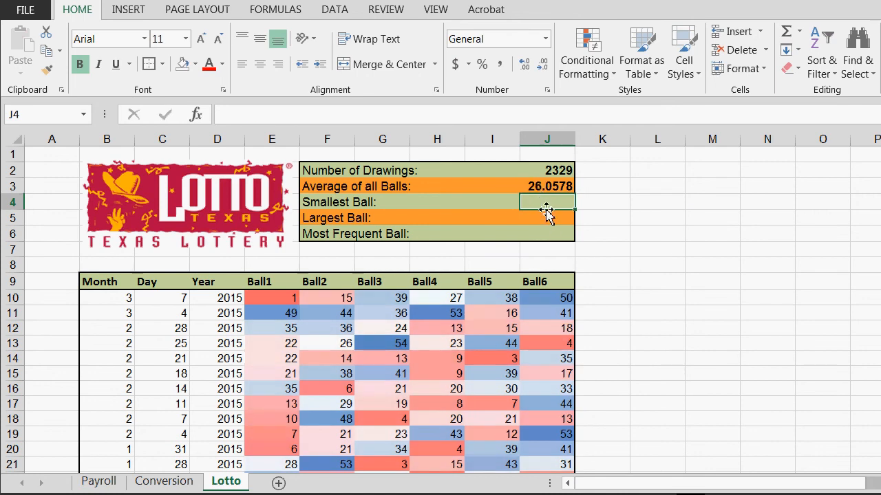
- Review the average formula in J3 and the cells meant for the smallest, largest and most frequent ball
click(543, 186)
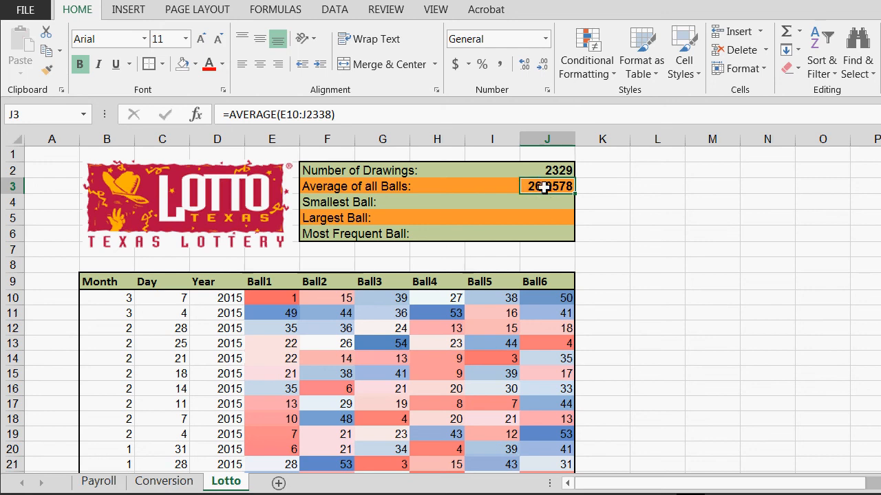
click(548, 201)
click(549, 217)
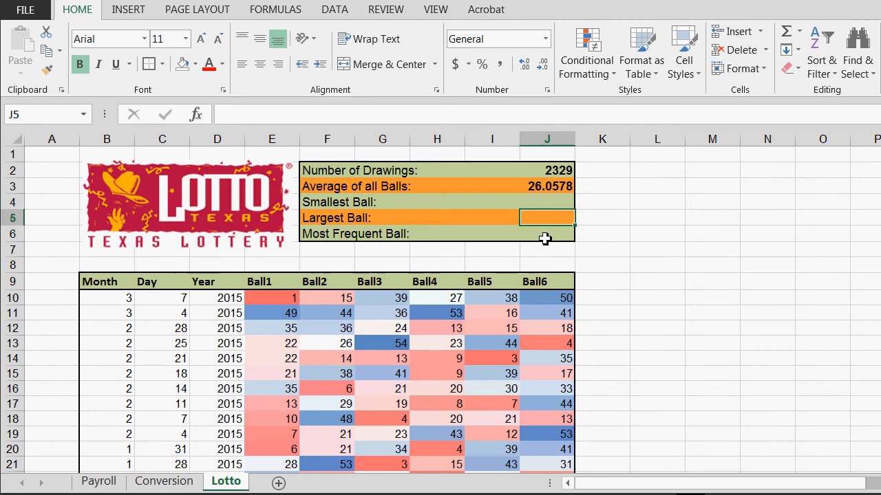
click(544, 237)
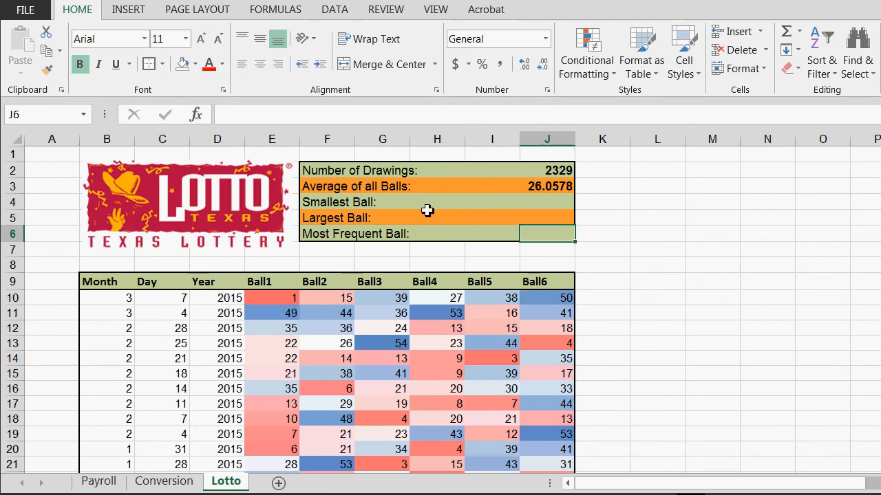
click(541, 197)
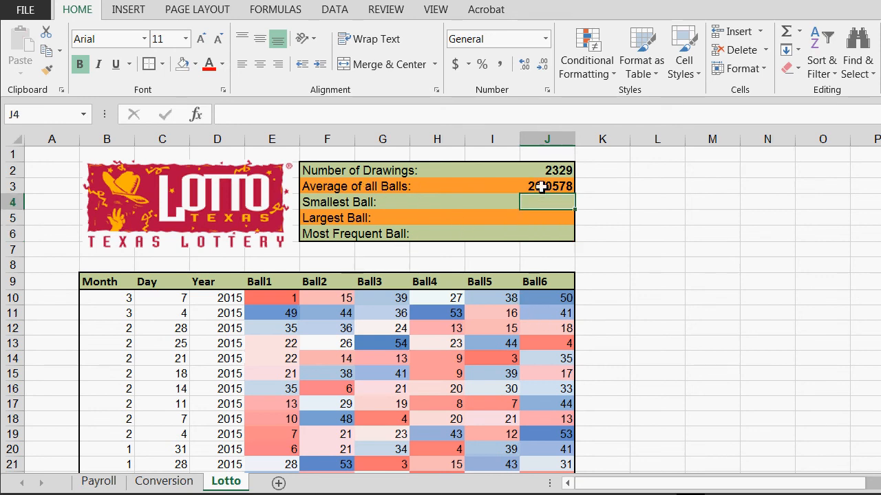
click(541, 186)
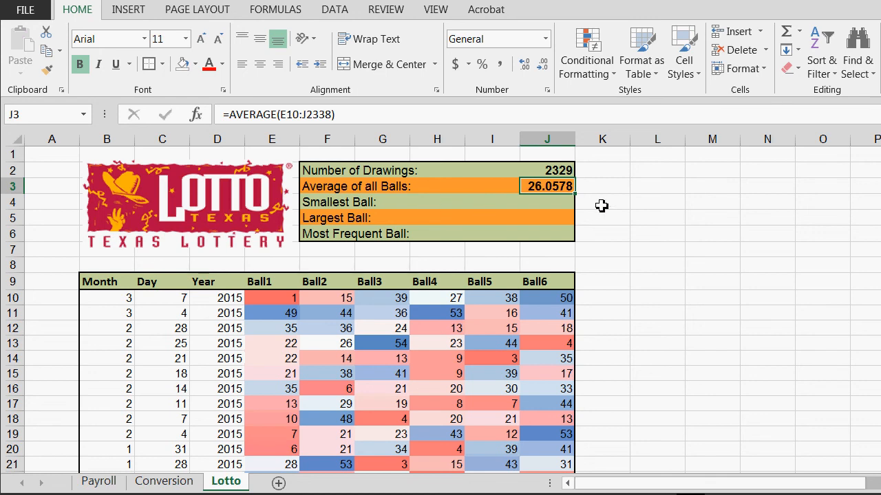
click(600, 206)
click(344, 343)
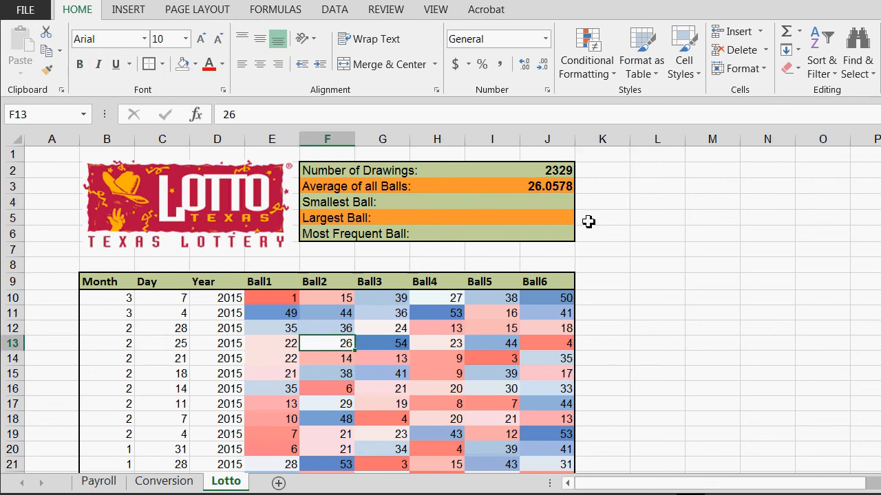
- Look over the Payroll and Conversion worksheets once more, ending on the Payroll sheet with the chart deselected
click(196, 483)
click(98, 482)
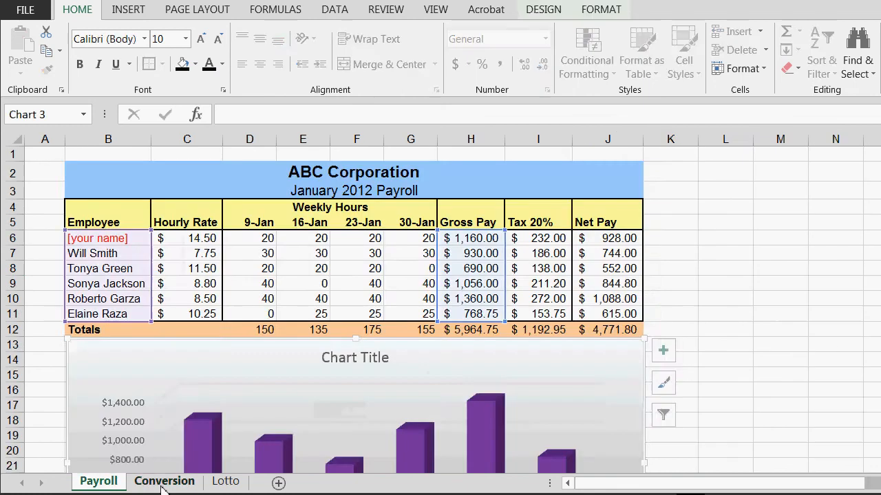
click(165, 482)
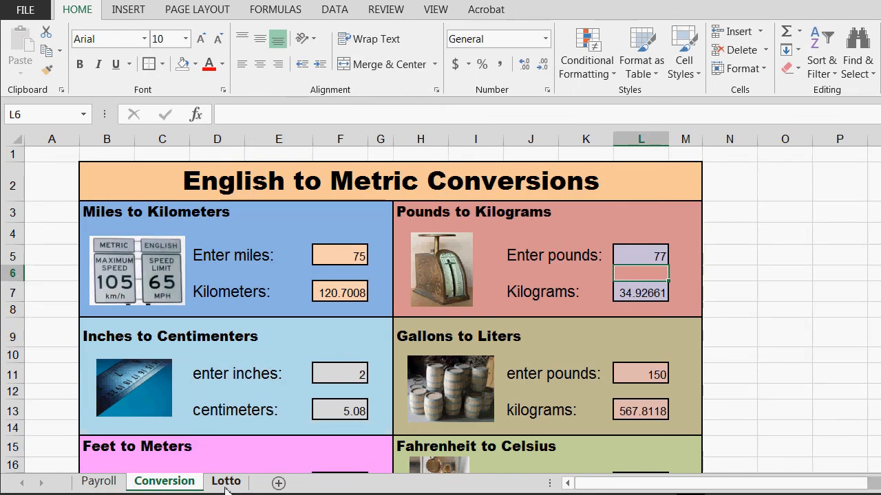
click(228, 483)
click(195, 484)
click(99, 481)
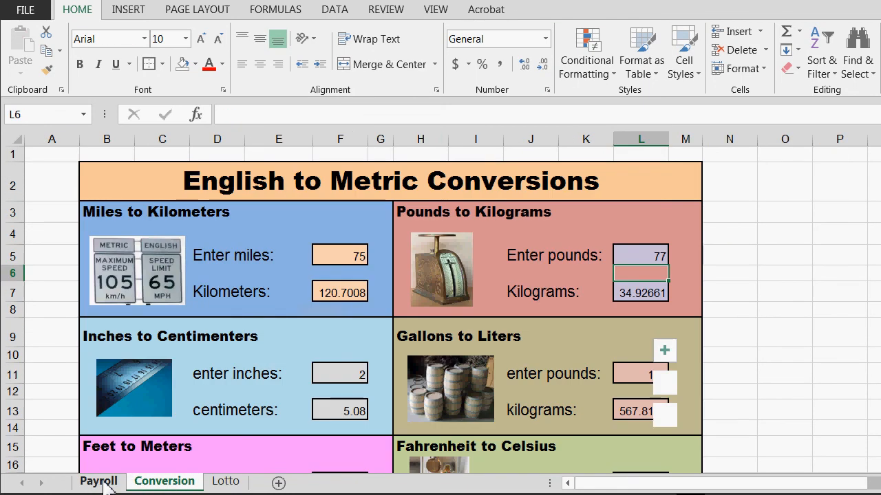
click(684, 256)
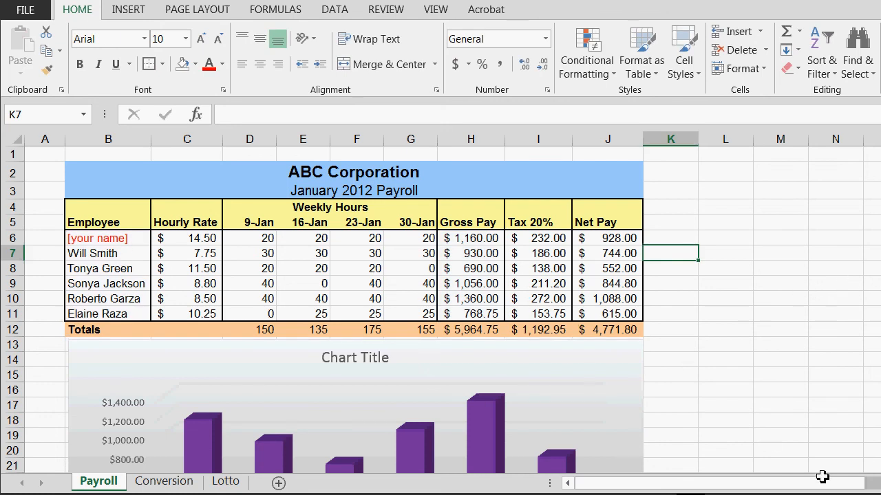
mouse_move(688, 494)
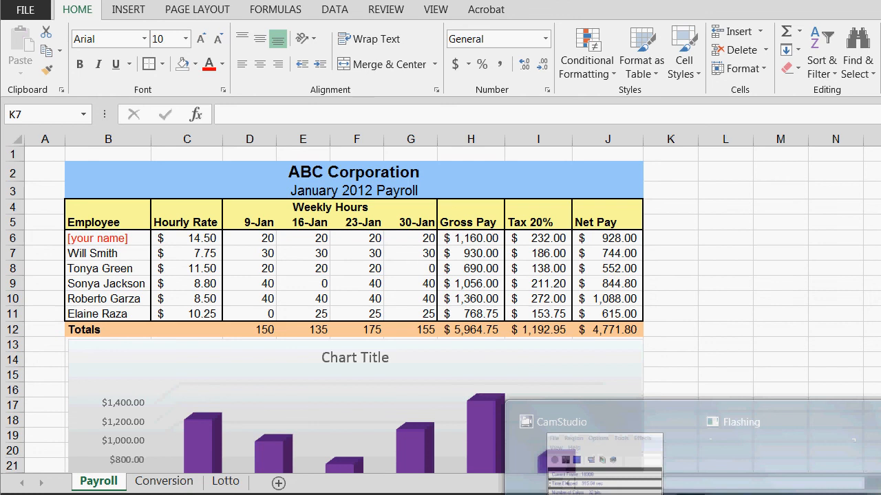